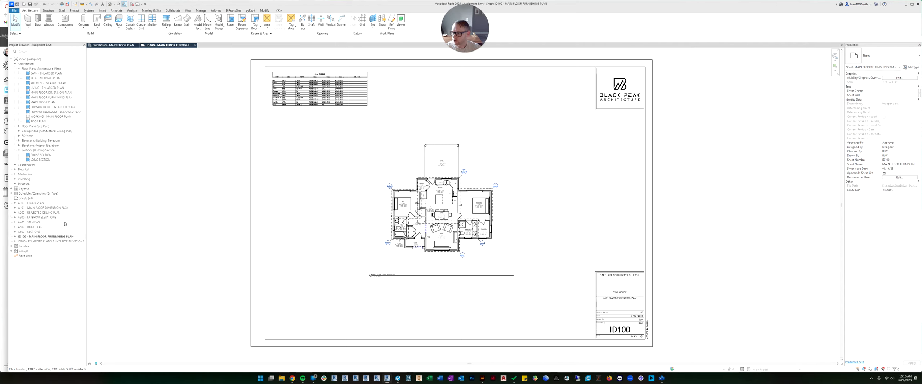
- Examine the floor plan, room finish notes and elevation markers on the ID100 Main Floor Furnishing Plan sheet
left_click(403, 184)
left_click(701, 166)
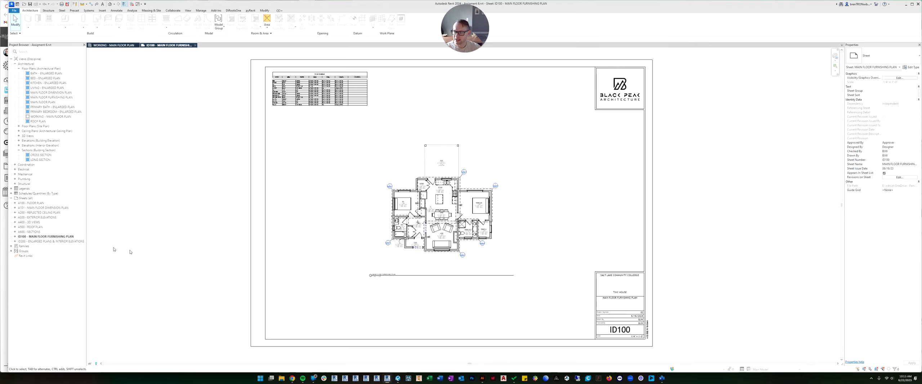
scroll(252, 220, "up", 6)
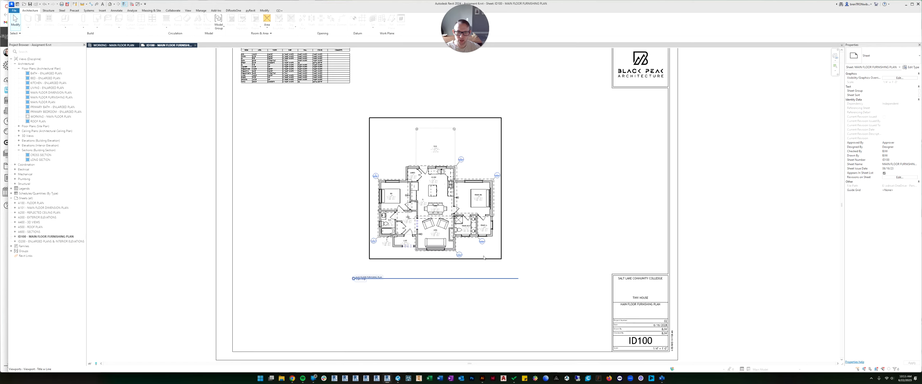
scroll(247, 219, "up", 4)
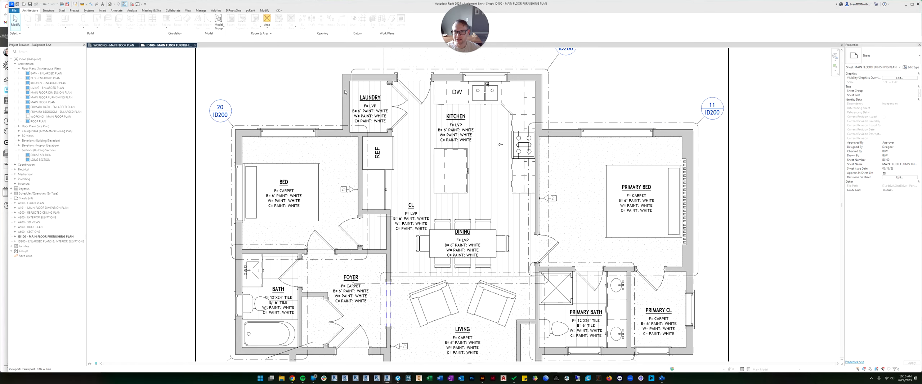
scroll(329, 156, "down", 6)
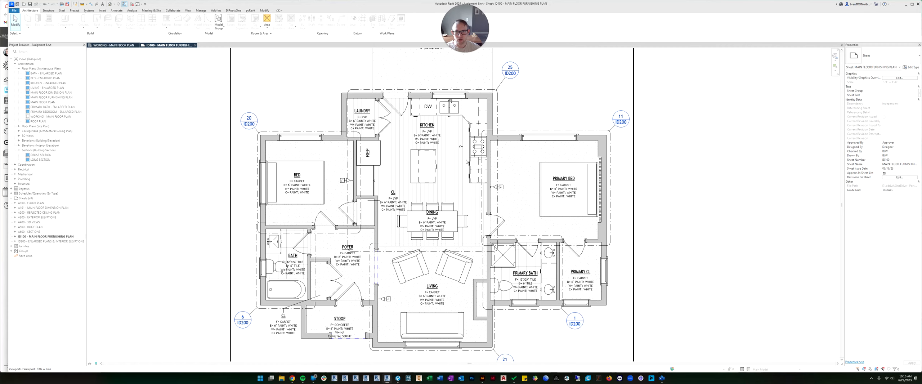
middle_click_drag(493, 180, 453, 183)
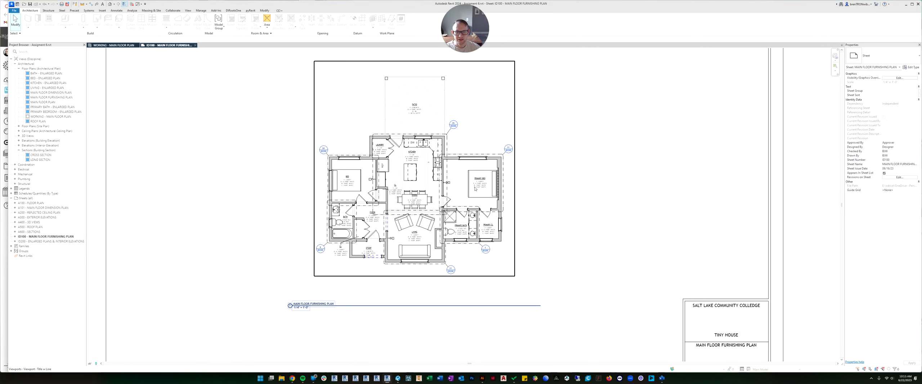
scroll(496, 213, "down", 5)
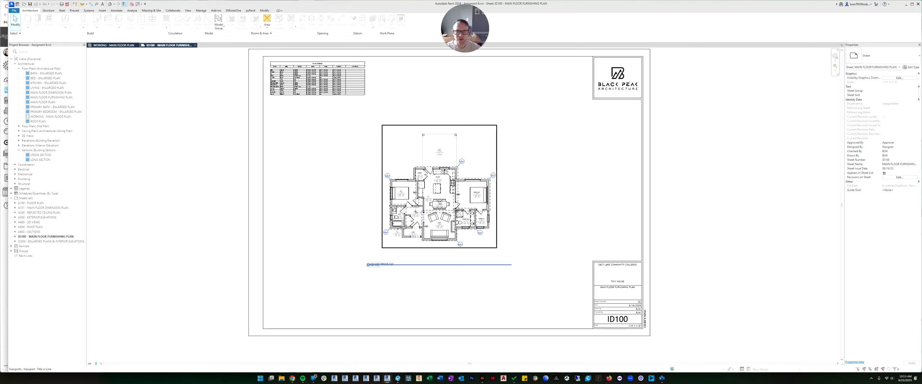
scroll(588, 181, "down", 1)
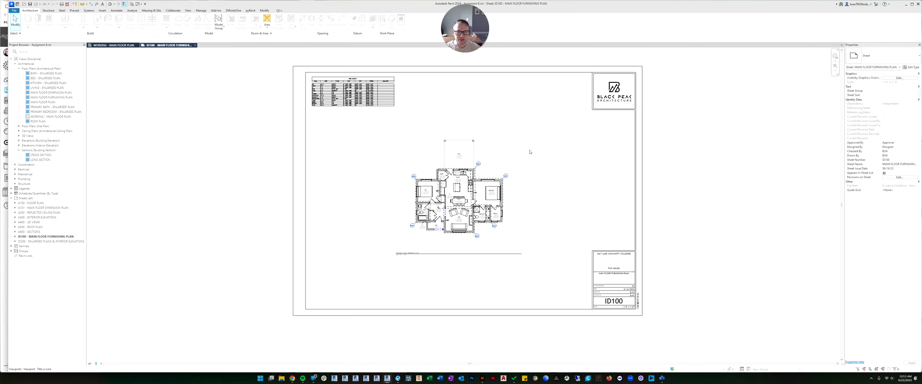
- Duplicate sheet ID100 together with its views, copying the plan as an independent view without detailing
left_click(40, 237)
right_click(40, 236)
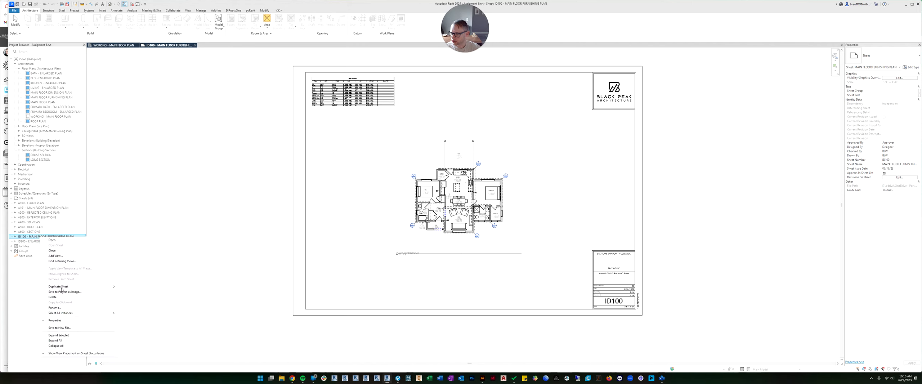
mouse_move(62, 288)
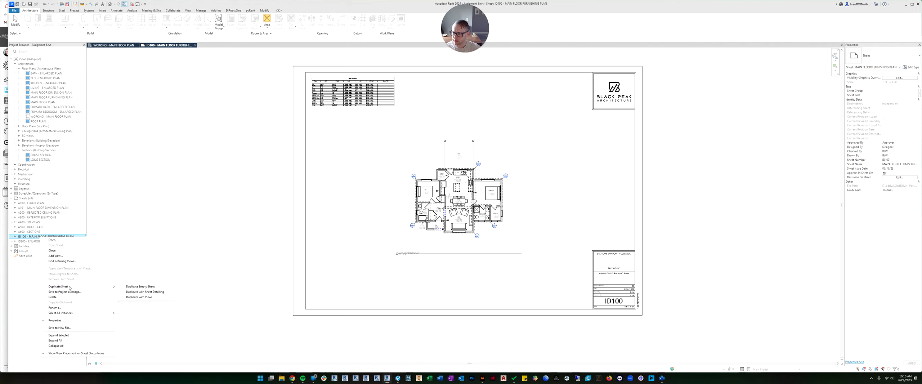
left_click(137, 298)
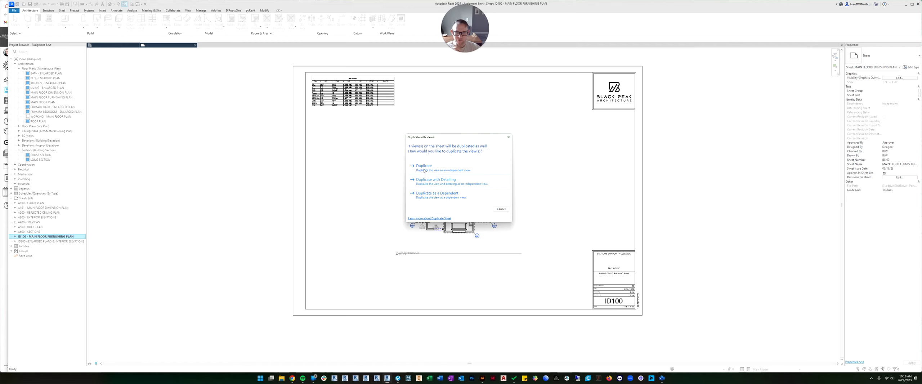
left_click(428, 169)
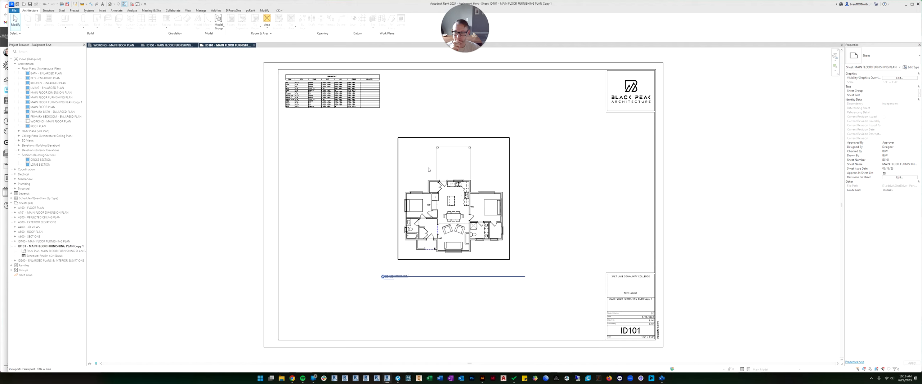
- Expand the duplicated sheet ID101 in the Project Browser and widen the browser enough to read the full view names
left_click(16, 246)
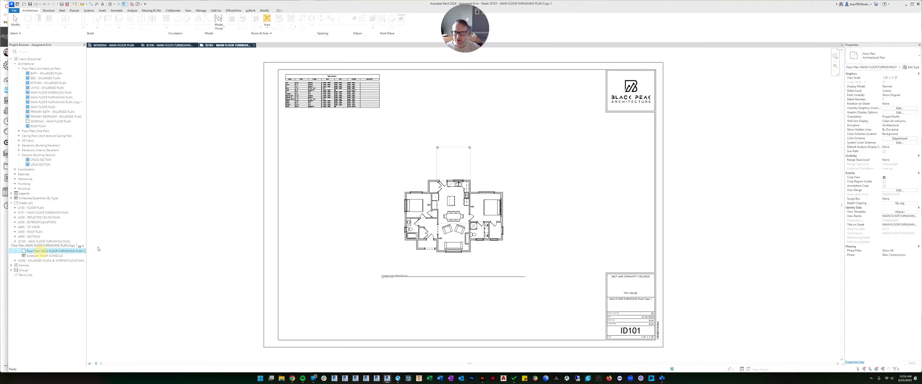
scroll(471, 231, "up", 3)
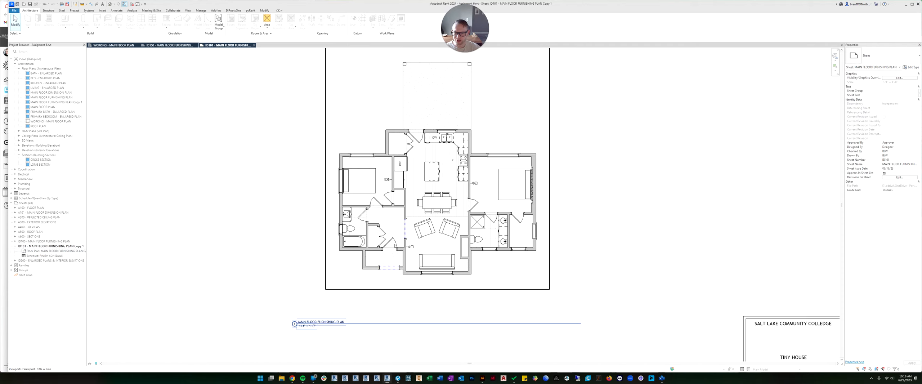
left_click_drag(87, 254, 118, 254)
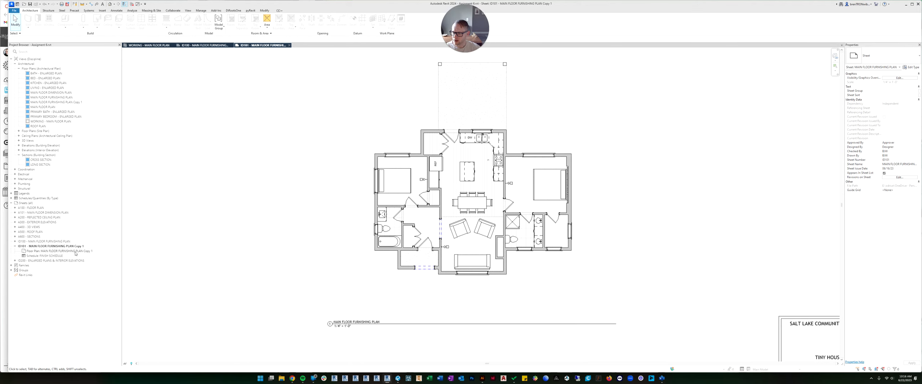
left_click(62, 251)
right_click(59, 253)
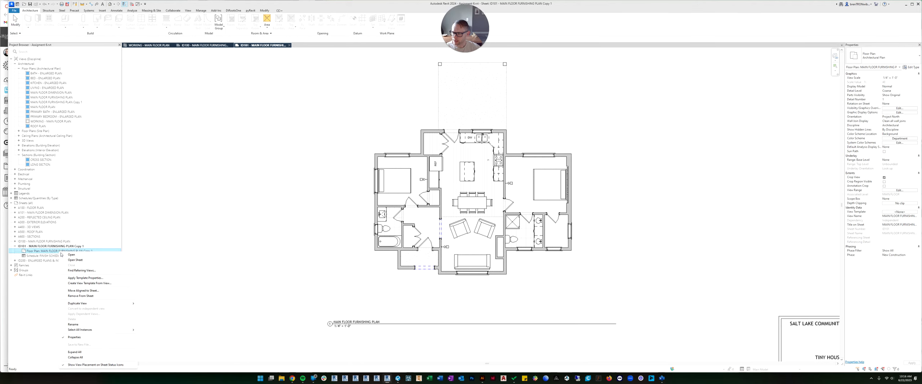
left_click(73, 320)
key("Escape")
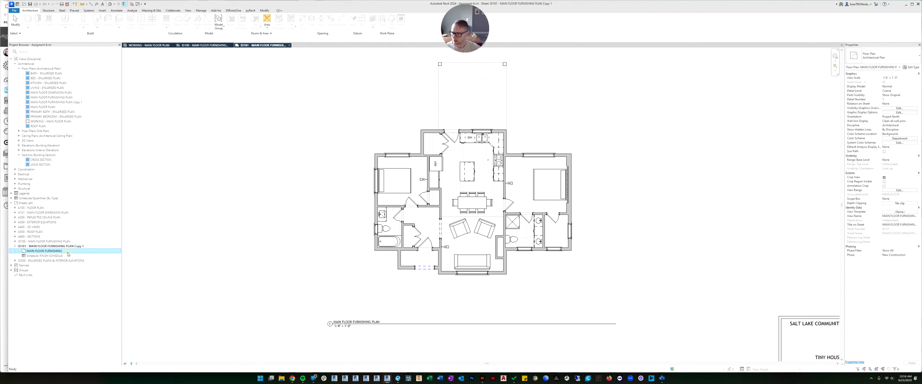
- Rename the copied floor plan view on sheet ID101 as MAIN FLOOR ELECTRICAL PLAN
right_click(80, 252)
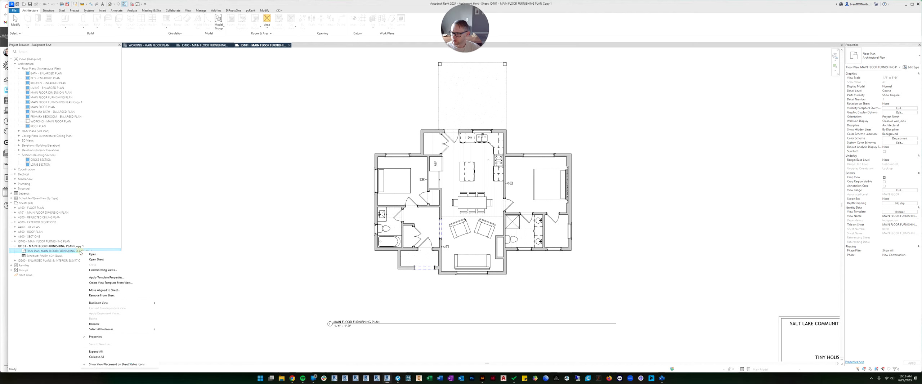
left_click(93, 324)
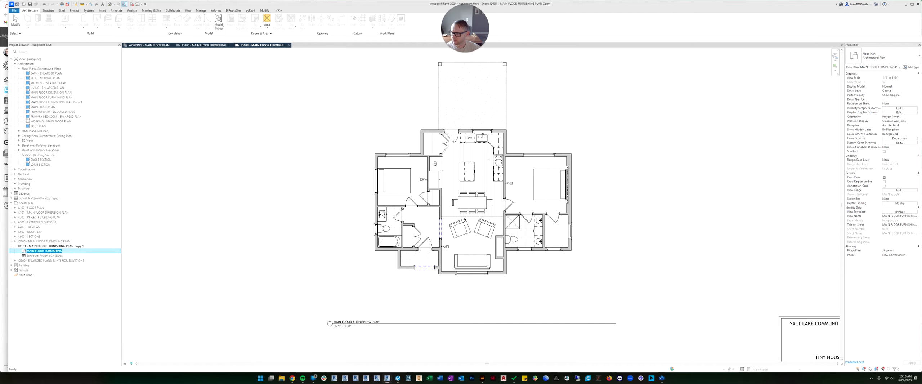
key("BackSpace")
key("Caps_Lock")
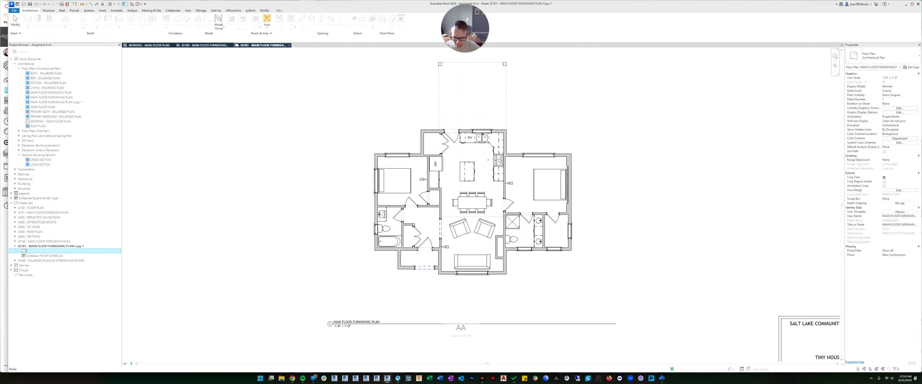
type("MAIN FLOOR E")
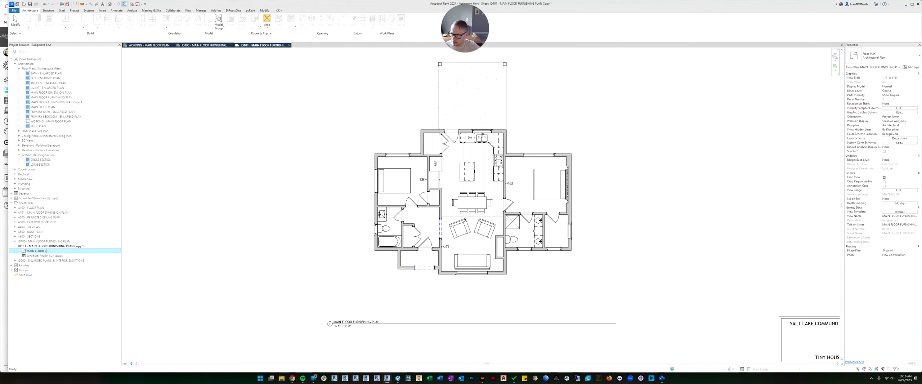
type("LECTRICAL PLAN")
key("Return")
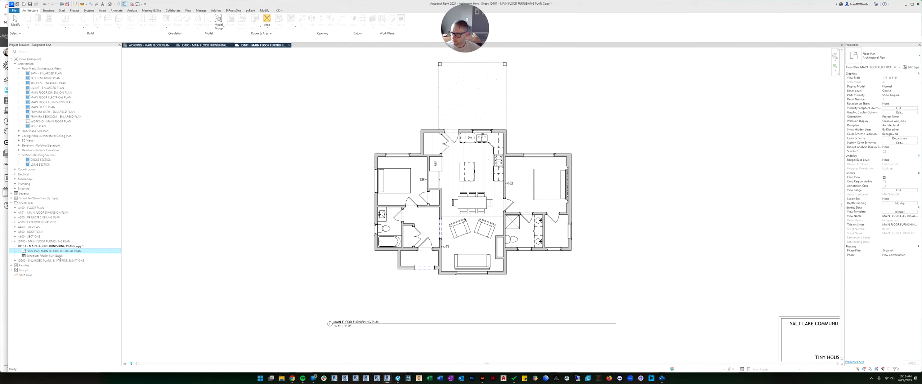
- Change the viewport's title on the sheet to MAIN FLOOR ELECTRICAL PLAN
left_click(377, 311)
scroll(377, 311, "up", 3)
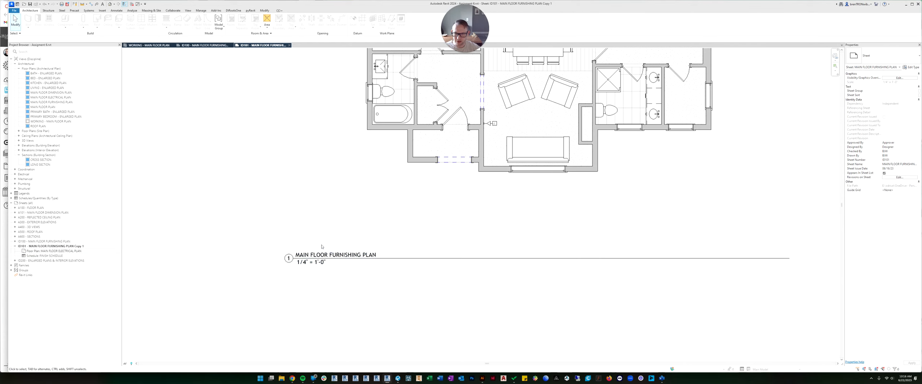
middle_click_drag(329, 220, 330, 246)
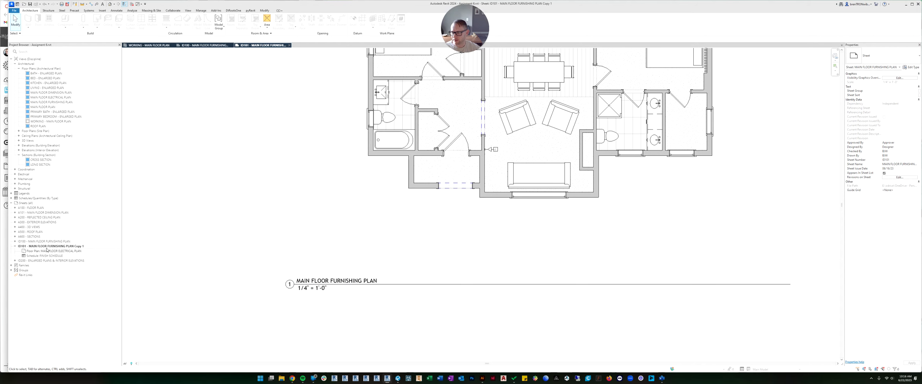
left_click(339, 278)
left_click(339, 280)
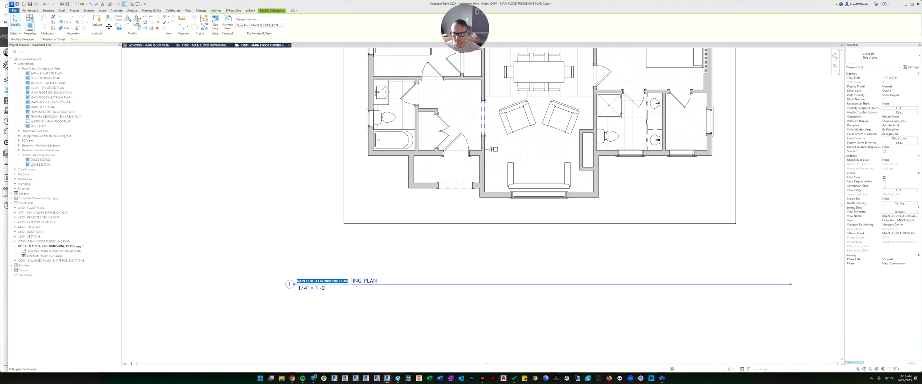
type("MAIN FLOOR ELECTRICAL PLAN")
key("Return")
left_click(280, 216)
- Change the sheet name in the title block to MAIN FLOOR ELECTRICAL PLAN
scroll(269, 209, "down", 5)
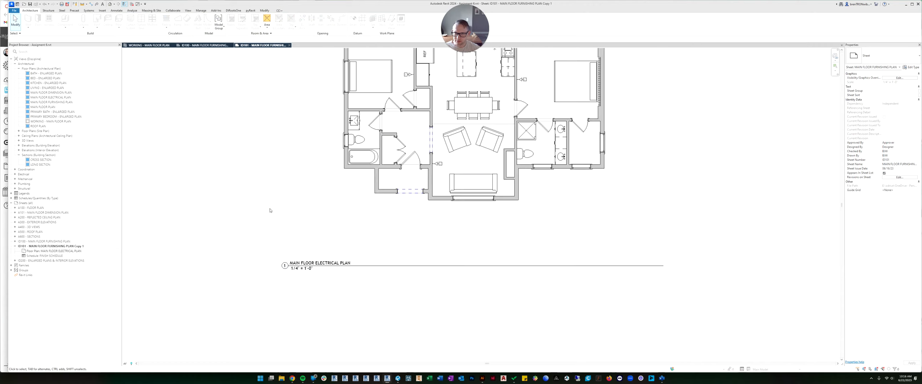
middle_click_drag(426, 218, 375, 167)
scroll(536, 232, "up", 6)
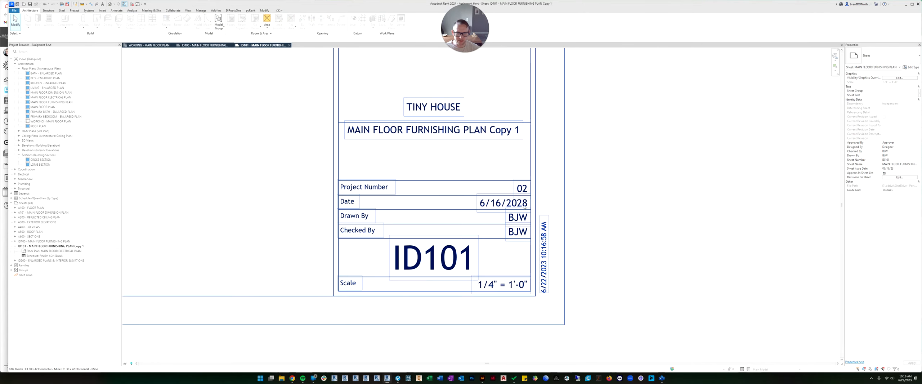
scroll(511, 189, "down", 2)
middle_click_drag(508, 180, 511, 202)
left_click(479, 172)
left_click(469, 171)
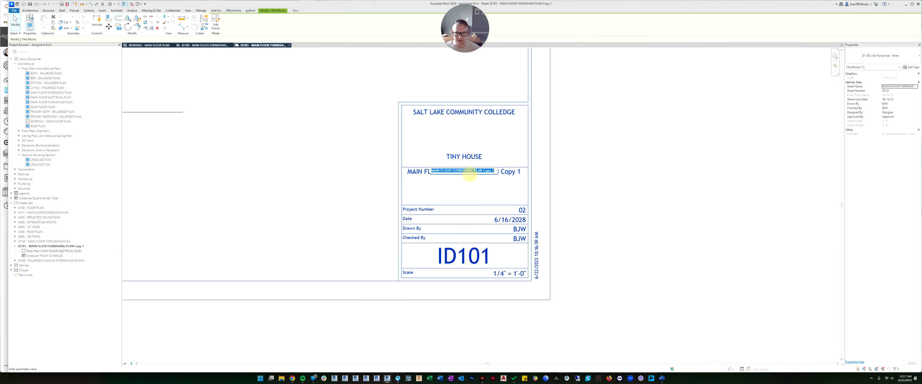
left_click(442, 171)
left_click_drag(452, 171, 496, 170)
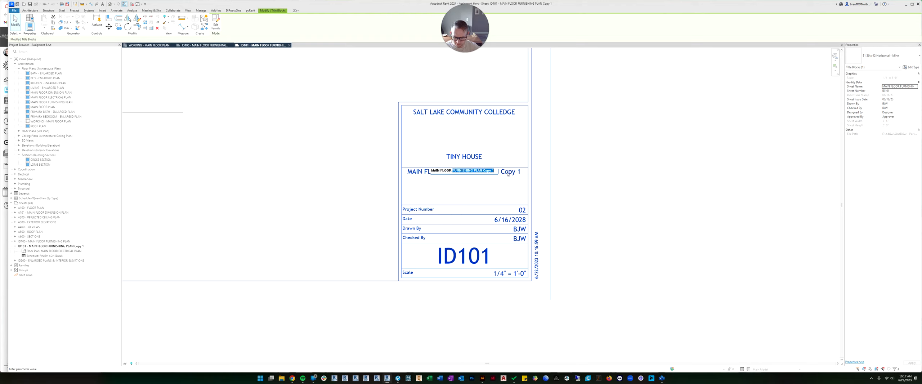
type("ELECTRICAL PLAN")
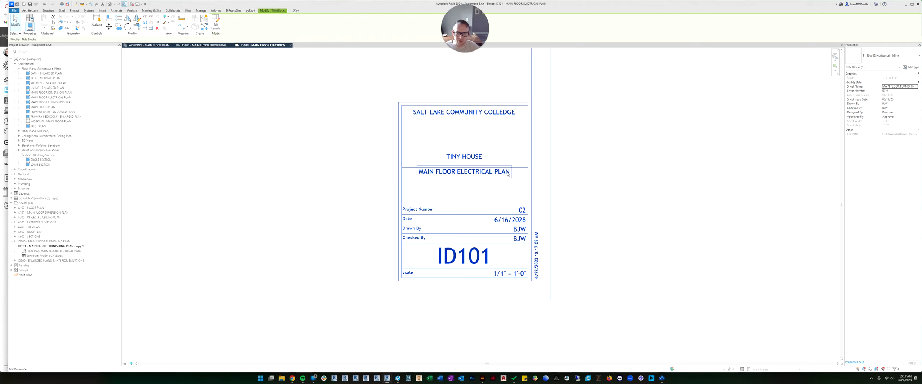
key("Return")
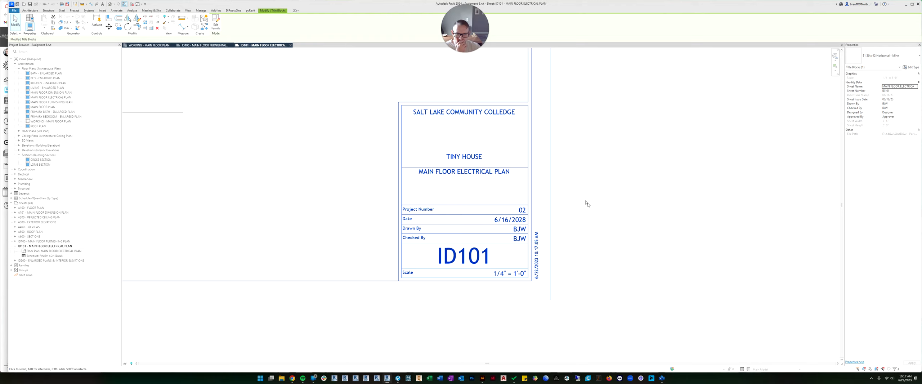
- Set the sheet number in the electrical plan's title block to E100
scroll(581, 215, "down", 1)
scroll(486, 241, "down", 1)
scroll(472, 248, "up", 3)
middle_click_drag(465, 252, 539, 256)
scroll(538, 255, "up", 1)
left_click(560, 261)
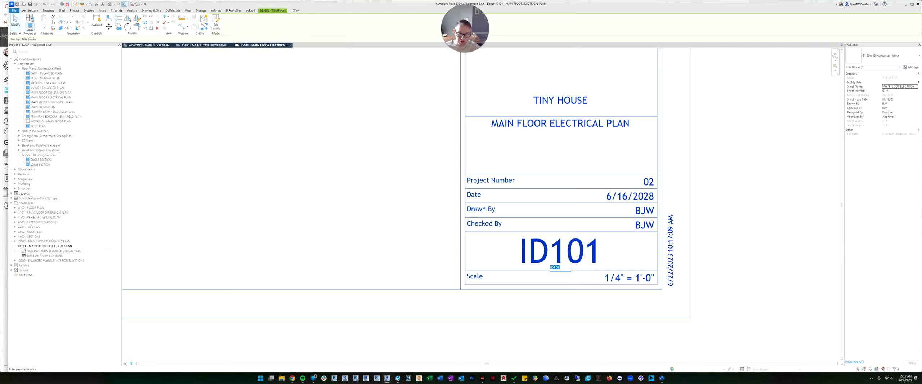
type("E")
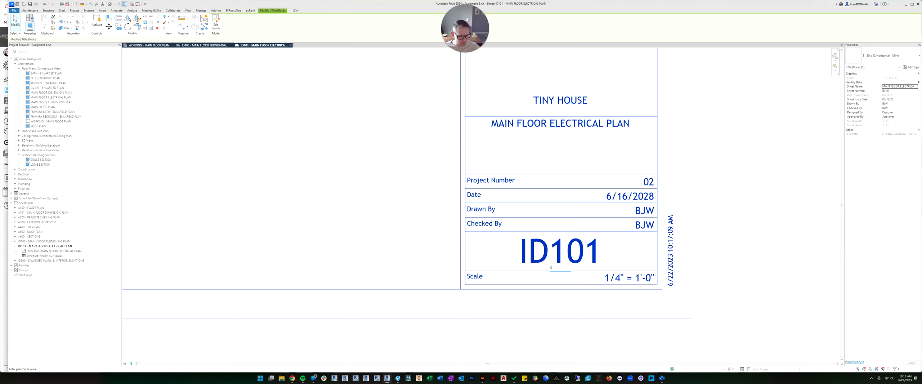
type("100")
left_click(224, 248)
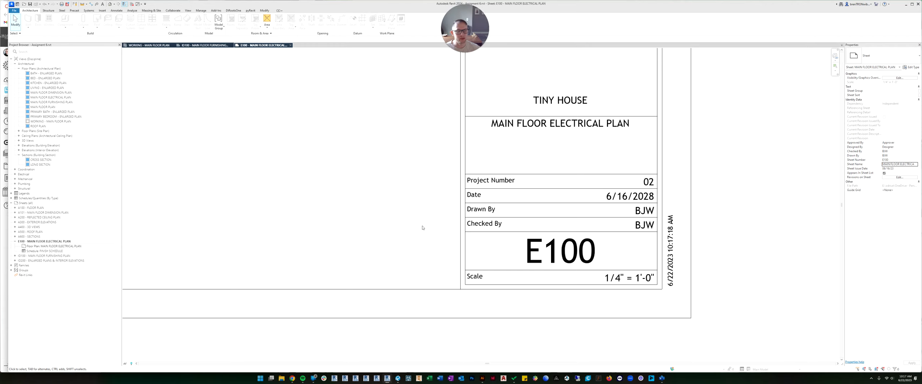
scroll(383, 205, "down", 3)
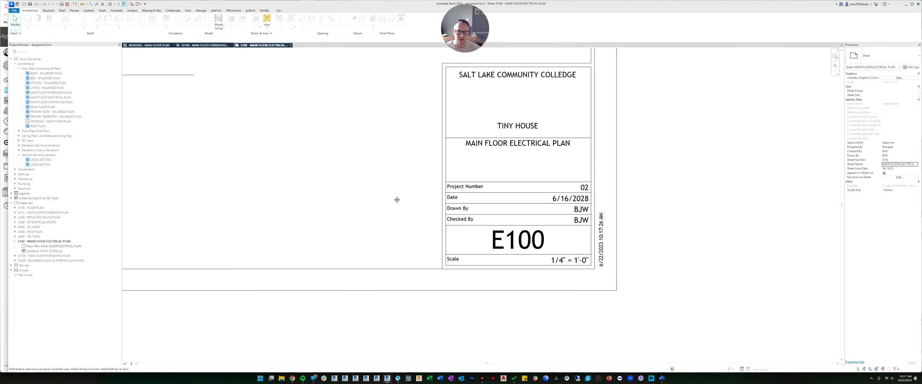
scroll(572, 139, "down", 5)
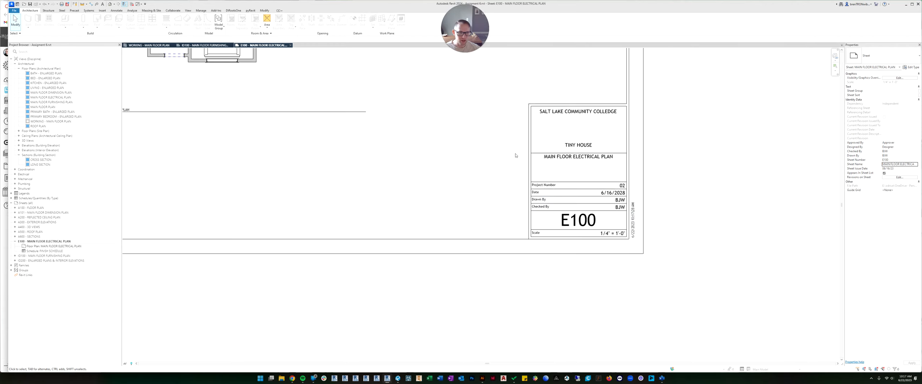
- Examine sheet E100's plan, title block and finish schedule, and find the sheet's MAIN FLOOR ELECTRICAL PLAN view in the project browser
scroll(431, 166, "up", 5)
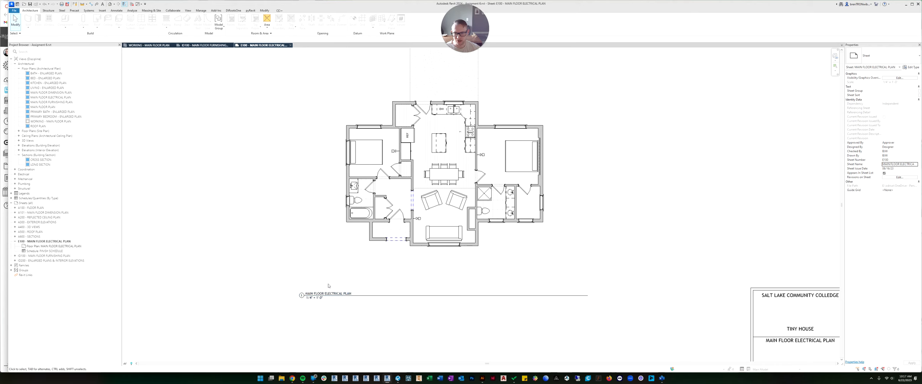
scroll(385, 275, "down", 5)
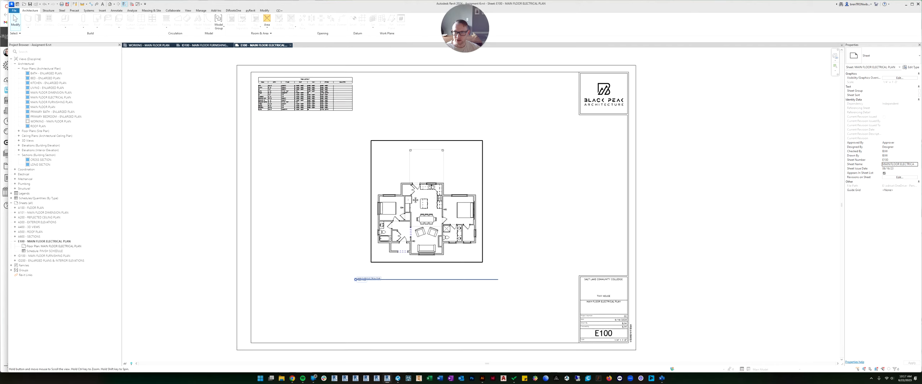
scroll(301, 106, "up", 5)
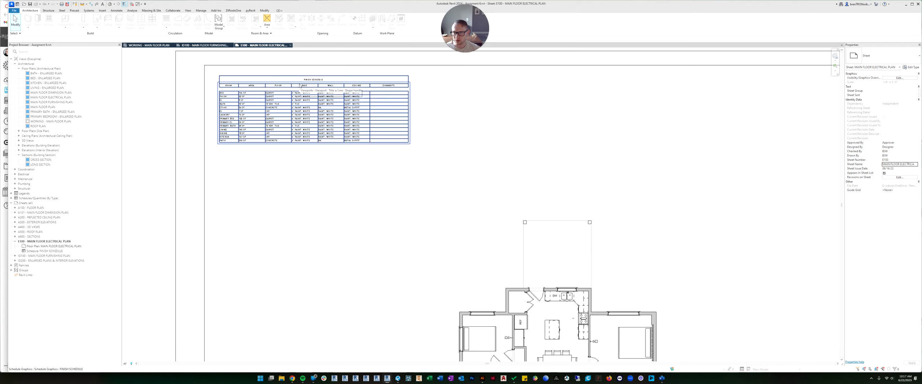
scroll(301, 108, "down", 5)
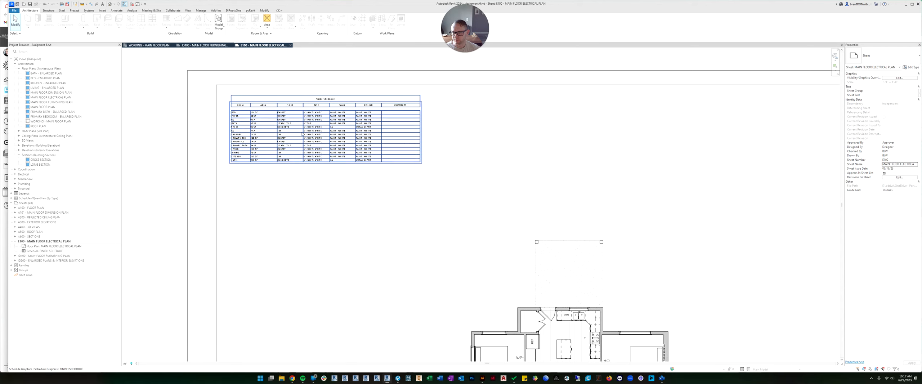
middle_click_drag(346, 226, 346, 201)
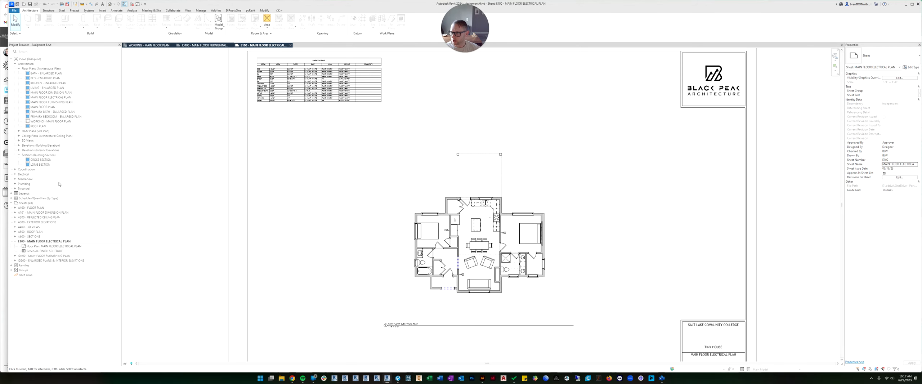
left_click(49, 246)
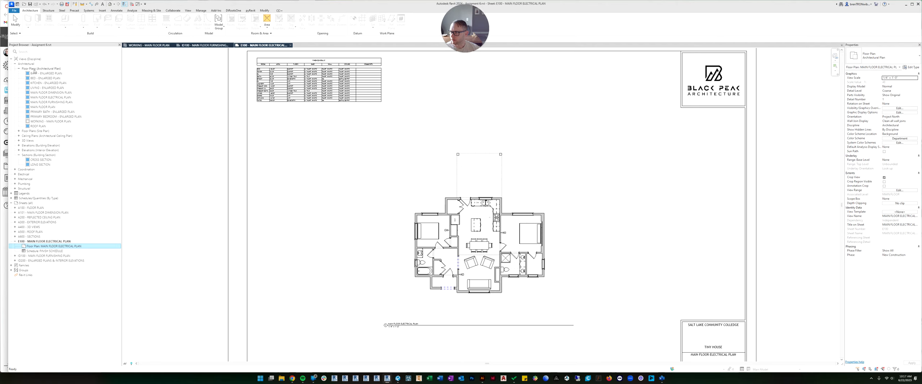
left_click(35, 98)
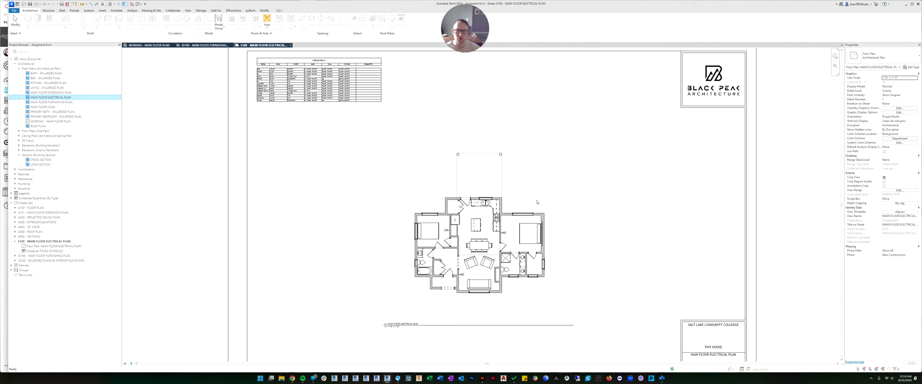
left_click(479, 219)
scroll(480, 220, "down", 1)
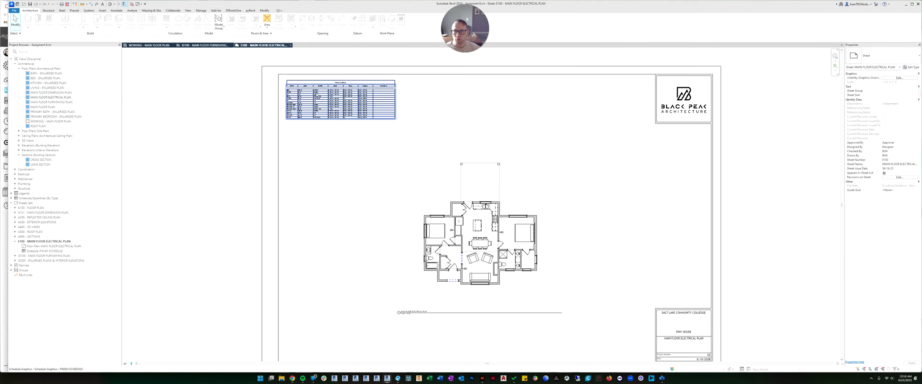
scroll(317, 91, "up", 4)
scroll(323, 132, "up", 3)
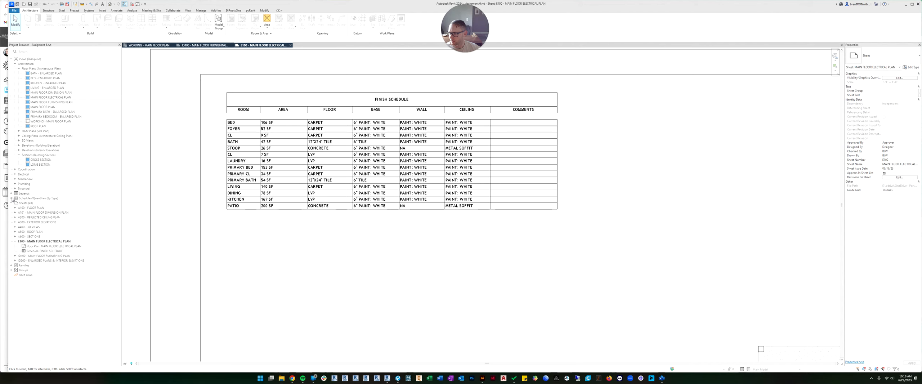
- Narrow the Revit window slightly on its project browser side
left_click(8, 236)
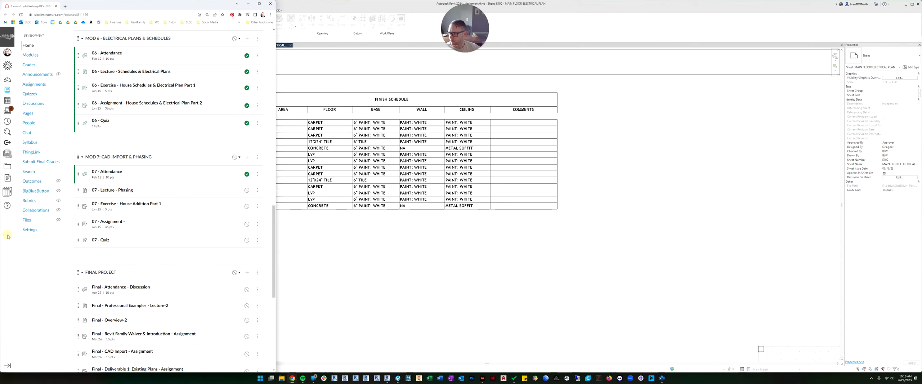
key("alt+Tab")
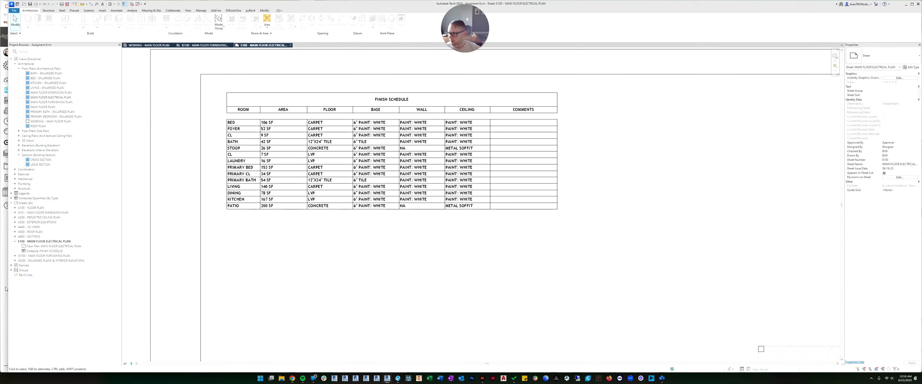
left_click_drag(8, 287, 11, 287)
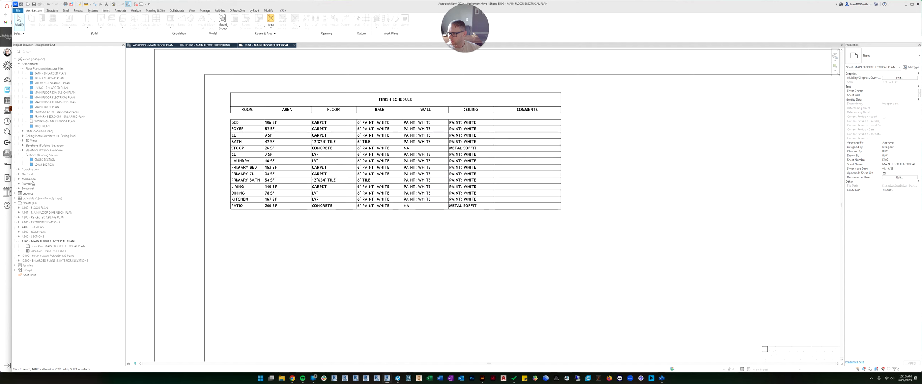
- Look up FINISH SCHEDULE among the project's schedules and under sheet E100 in the project browser, collapsing the schedule groups when done
left_click(15, 199)
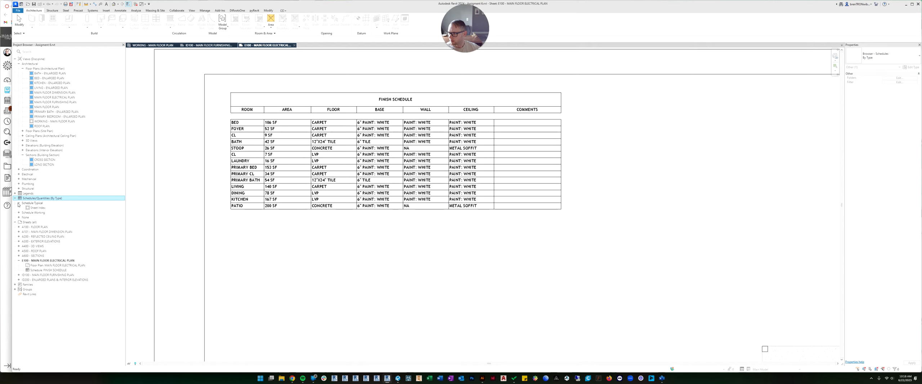
left_click(19, 203)
left_click(19, 208)
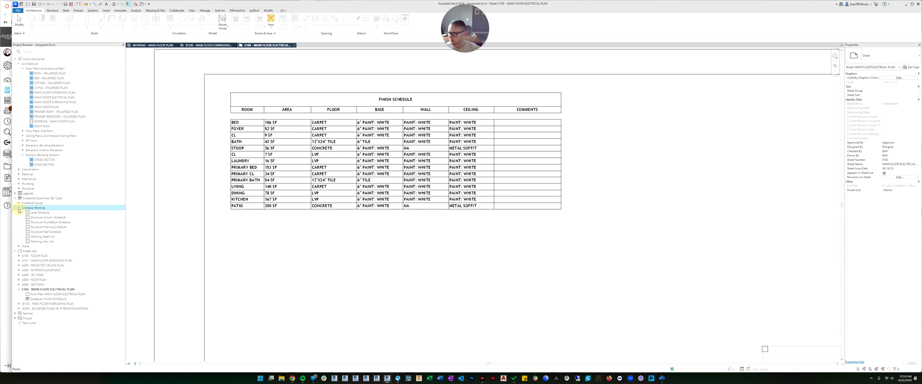
left_click(20, 217)
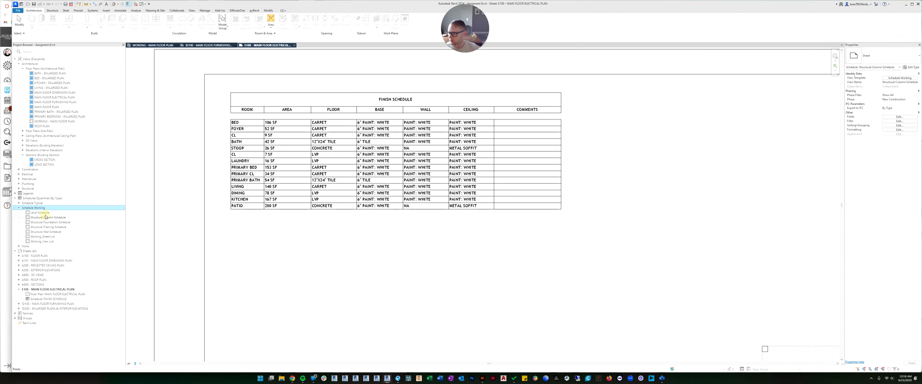
left_click(19, 247)
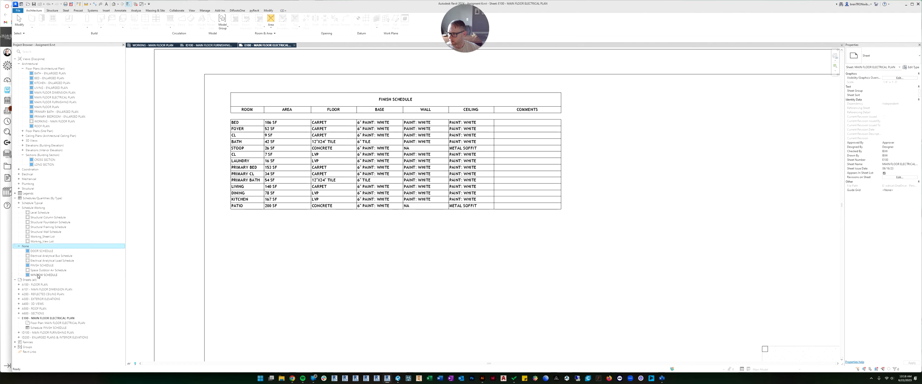
left_click(39, 265)
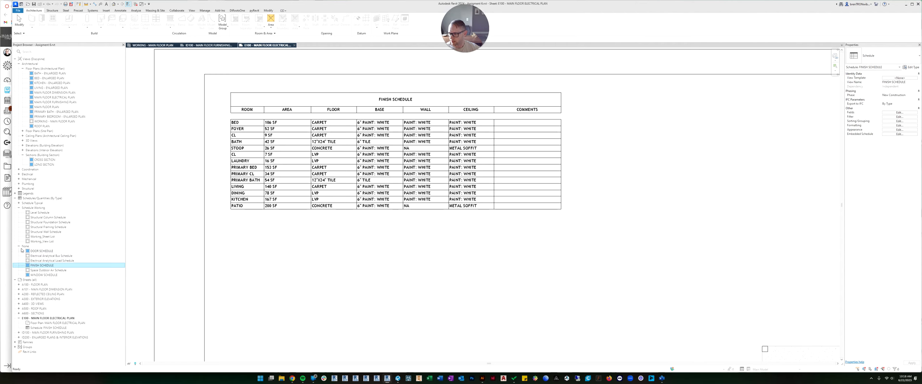
left_click(48, 329)
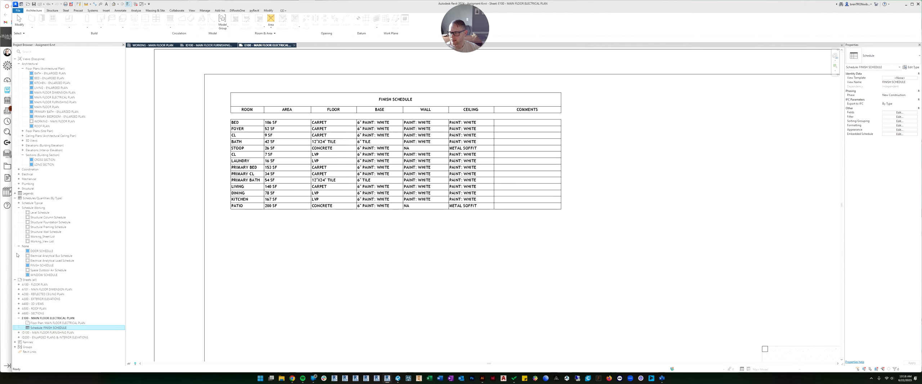
left_click(19, 207)
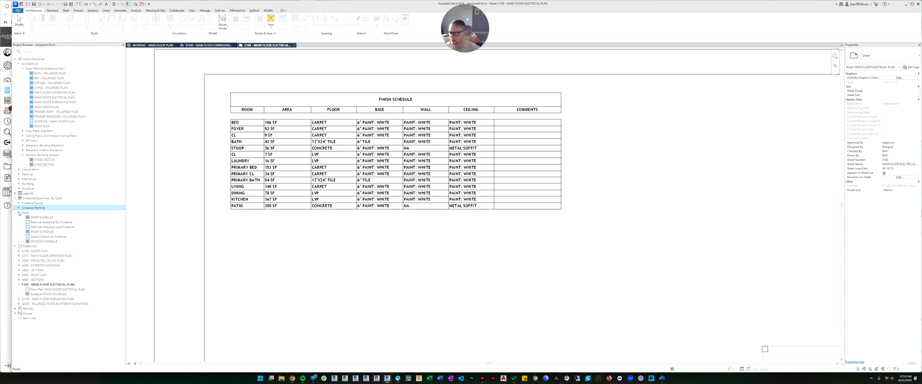
left_click(19, 213)
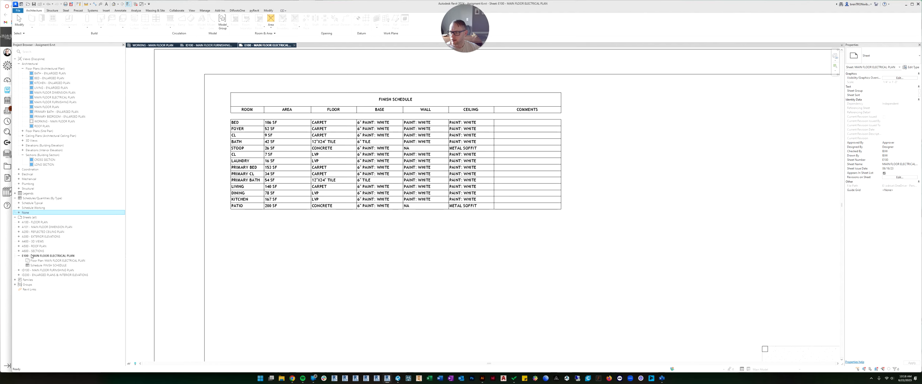
- Delete the FINISH SCHEDULE table from sheet E100
left_click(312, 129)
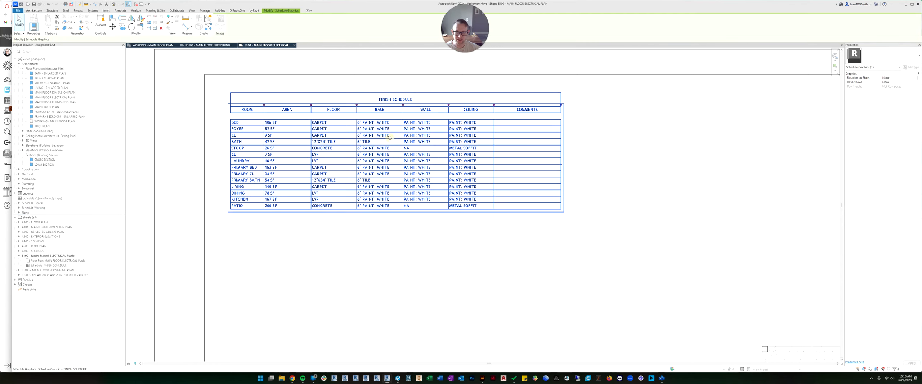
key("Delete")
scroll(416, 228, "down", 5)
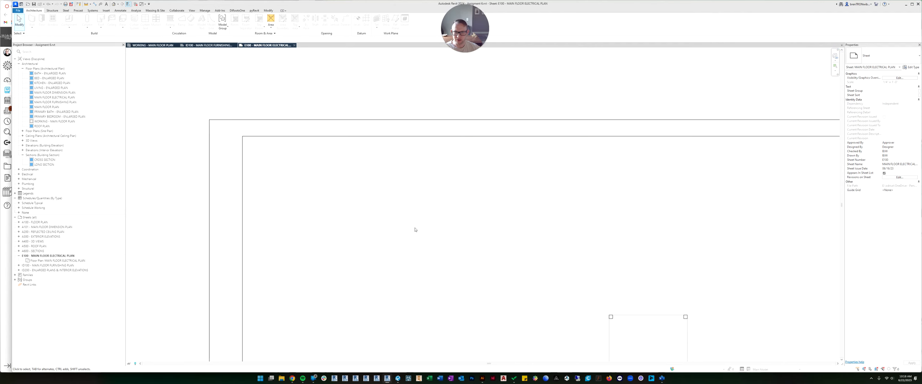
- Activate the MAIN FLOOR ELECTRICAL PLAN viewport on the sheet and deactivate it again
scroll(422, 216, "up", 3)
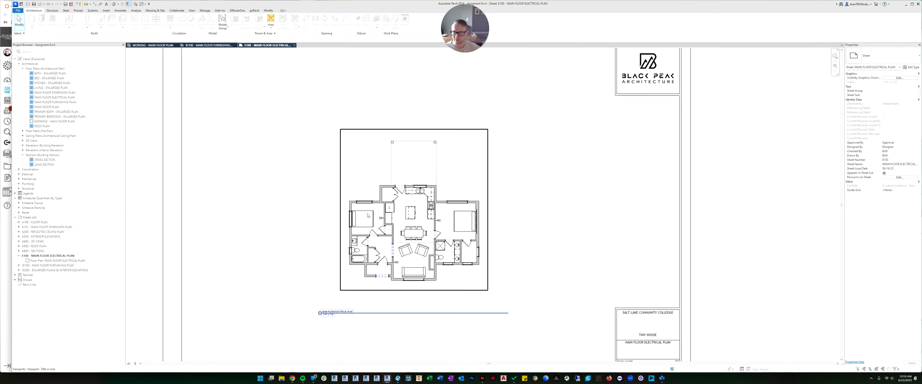
left_click(368, 206)
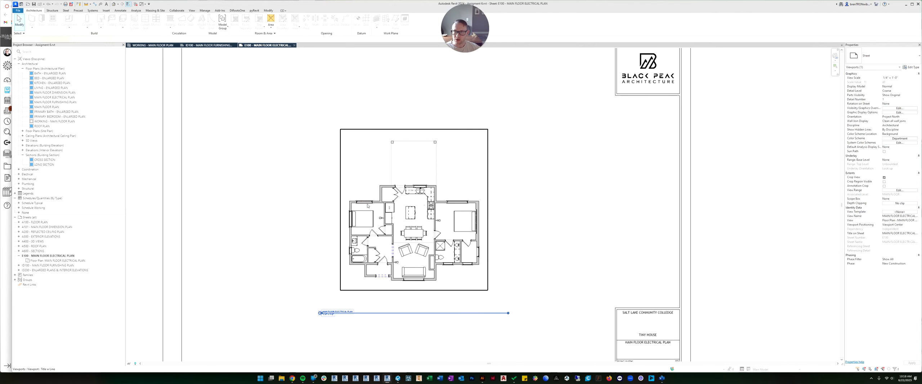
scroll(324, 190, "down", 3)
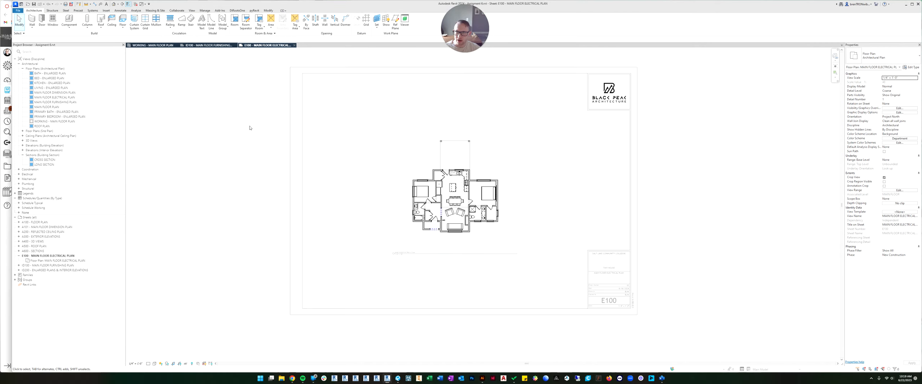
double_click(250, 127)
- Activate the MAIN FLOOR ELECTRICAL PLAN viewport to work on the floor plan from within sheet E100
scroll(599, 183, "up", 4)
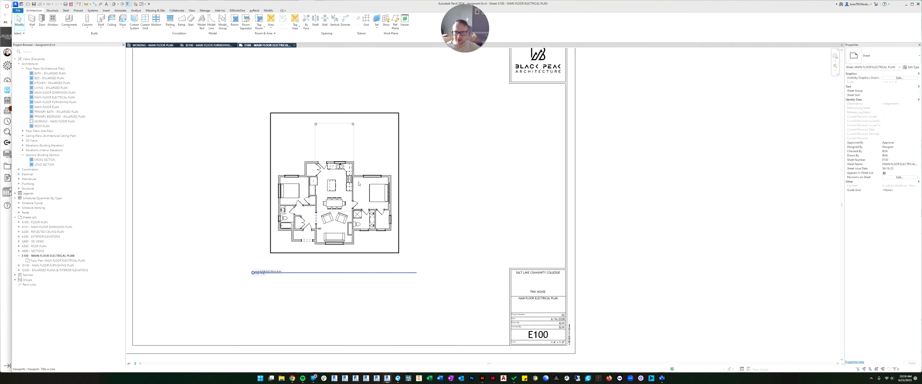
scroll(358, 184, "up", 5)
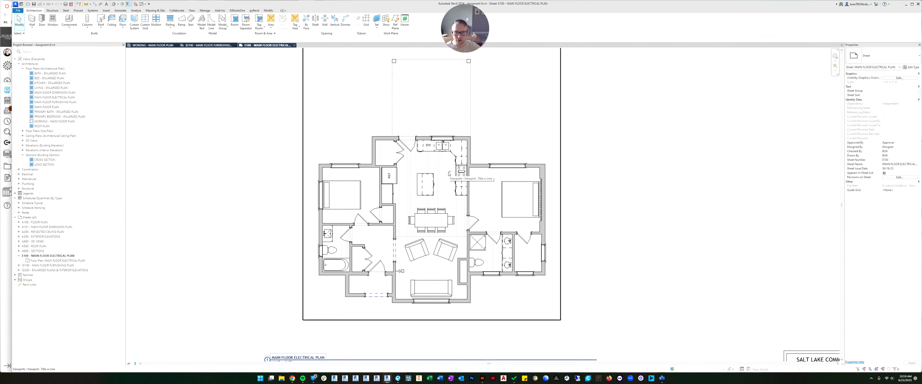
double_click(448, 210)
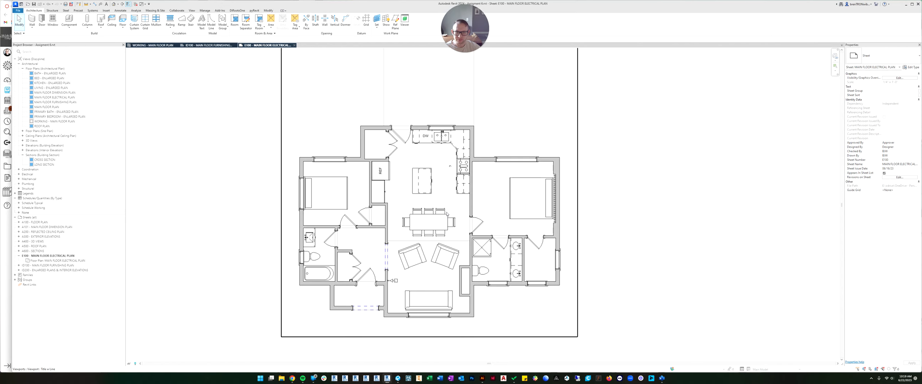
- Examine the furniture, casework, doors and fixtures throughout the rooms of the activated electrical plan
scroll(452, 195, "up", 1)
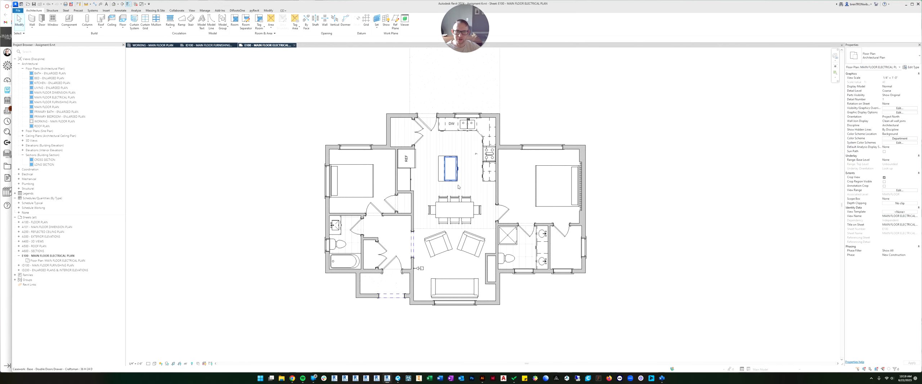
scroll(486, 202, "up", 3)
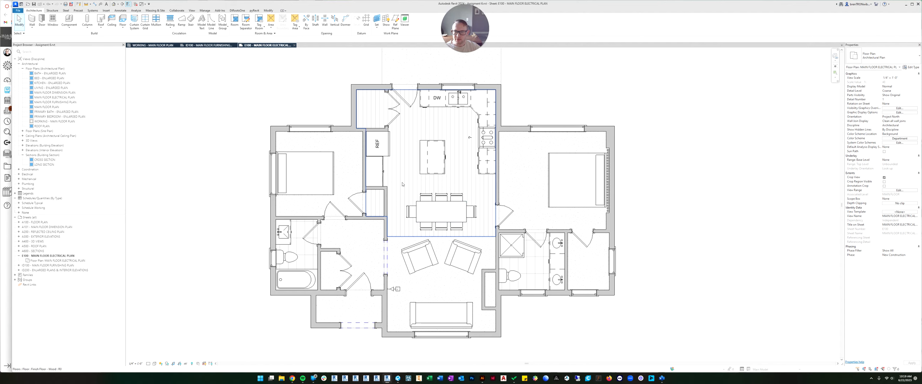
scroll(421, 209, "down", 2)
scroll(423, 195, "down", 2)
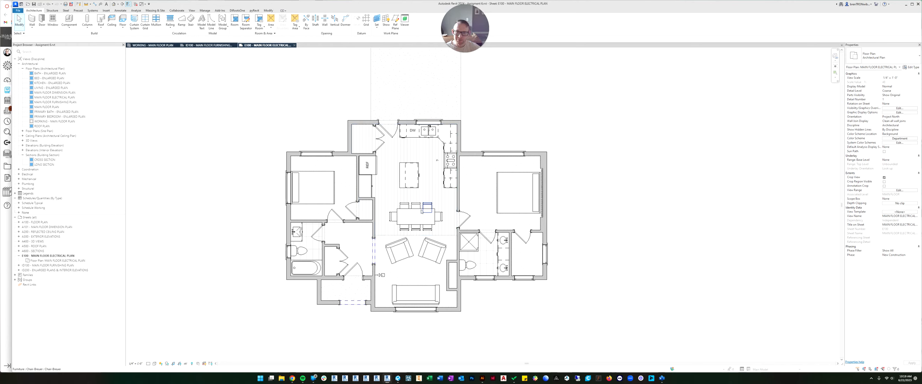
scroll(425, 210, "up", 4)
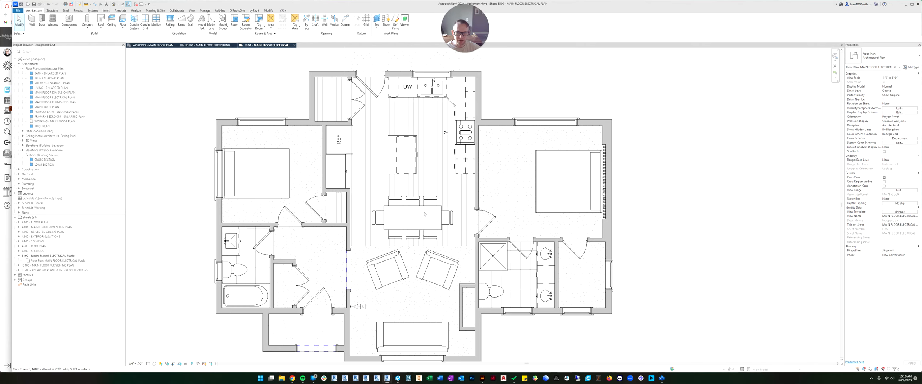
scroll(459, 197, "down", 3)
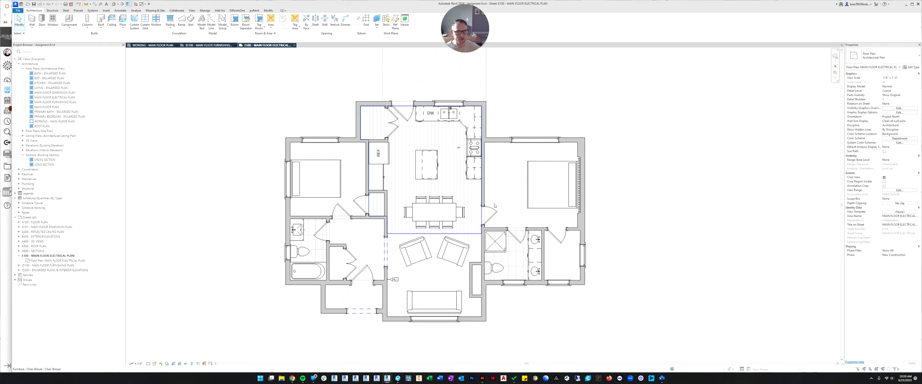
scroll(580, 167, "up", 2)
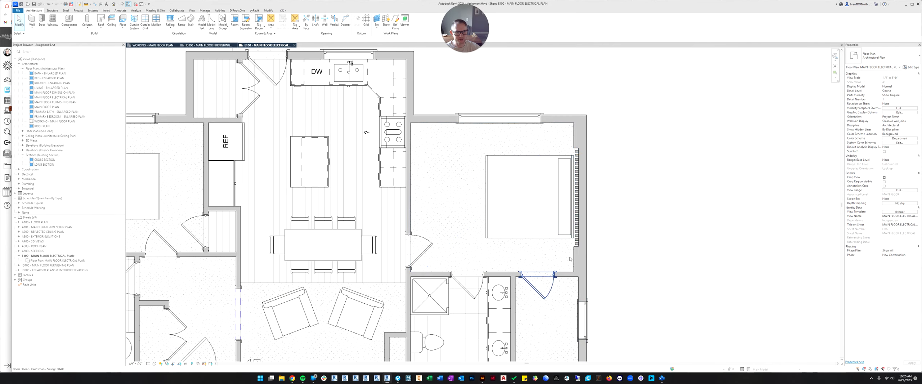
scroll(550, 217, "down", 2)
middle_click_drag(550, 216, 617, 208)
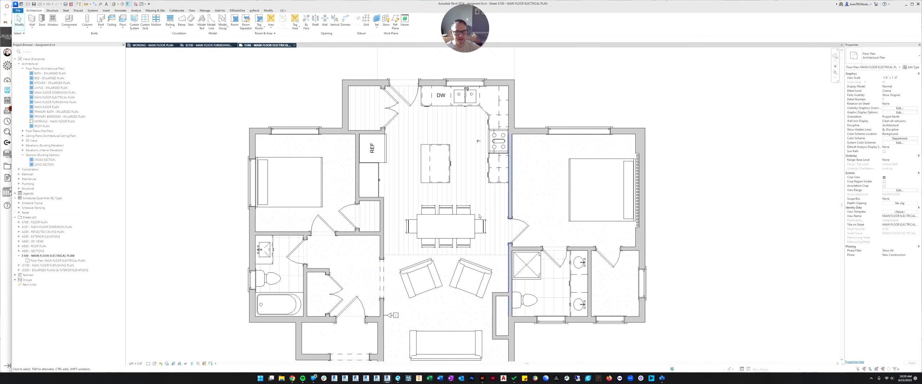
- Examine the kitchen, dining area and overall floor plan to decide which elements compete with the electrical layout
scroll(417, 230, "up", 1)
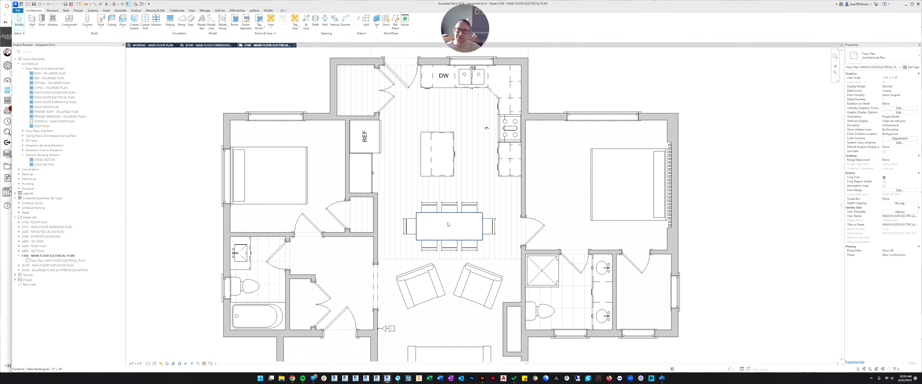
scroll(447, 224, "down", 1)
middle_click_drag(448, 224, 438, 213)
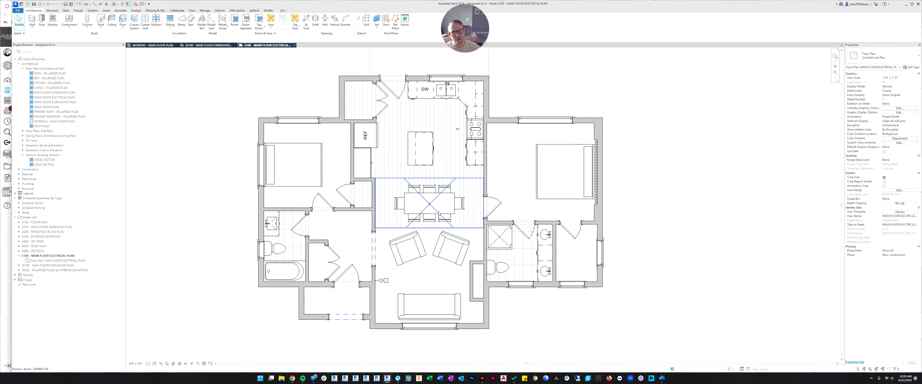
scroll(456, 213, "down", 1)
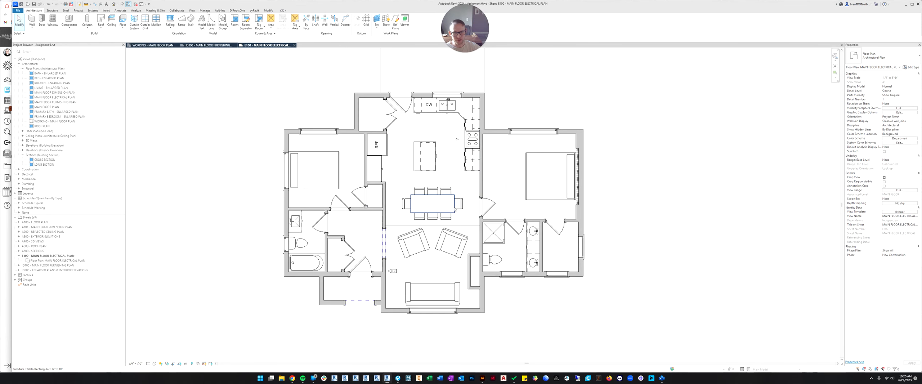
middle_click_drag(463, 203, 419, 207)
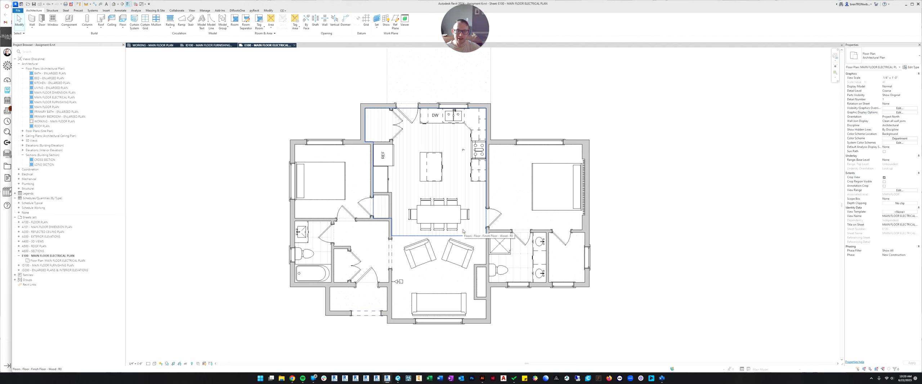
middle_click_drag(468, 239, 473, 239)
scroll(514, 233, "down", 2)
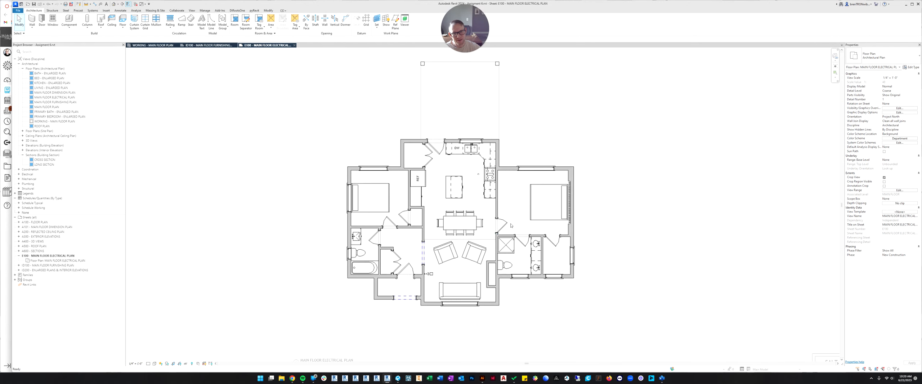
scroll(485, 181, "up", 3)
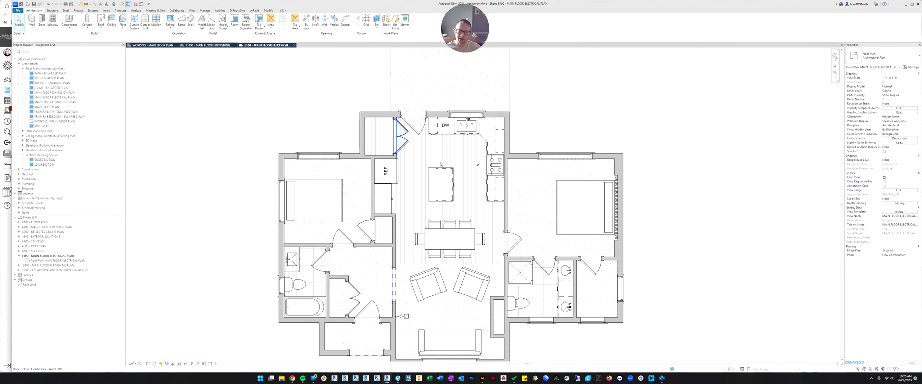
scroll(437, 181, "up", 3)
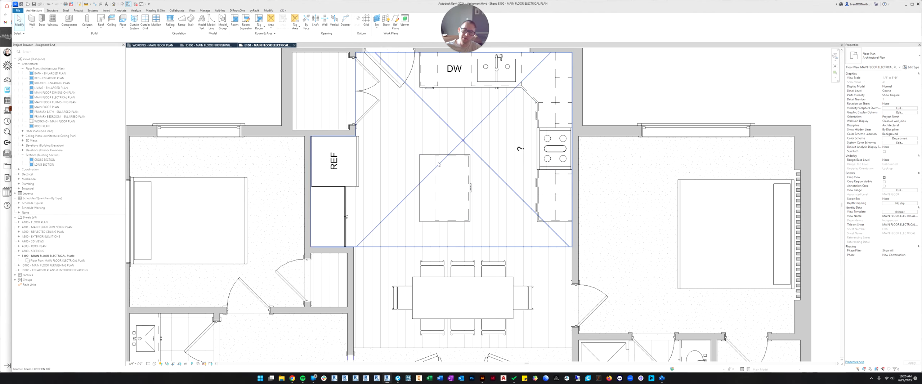
scroll(429, 201, "down", 4)
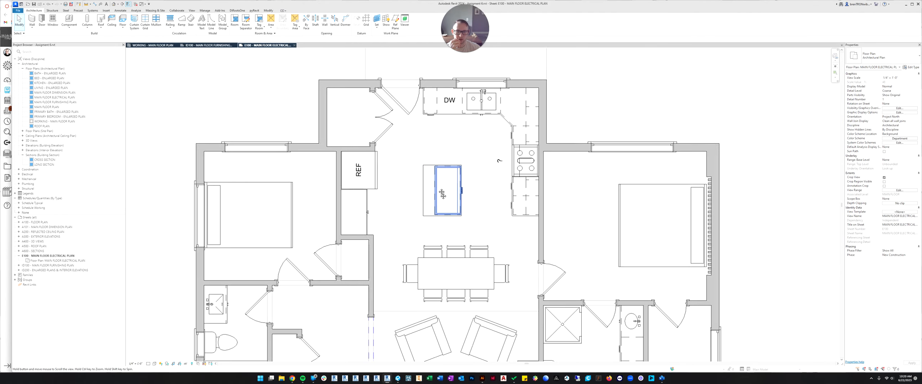
scroll(476, 116, "up", 2)
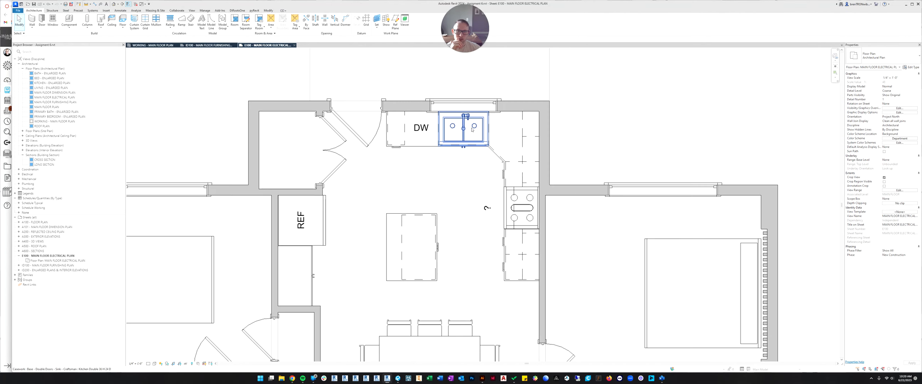
scroll(469, 135, "down", 5)
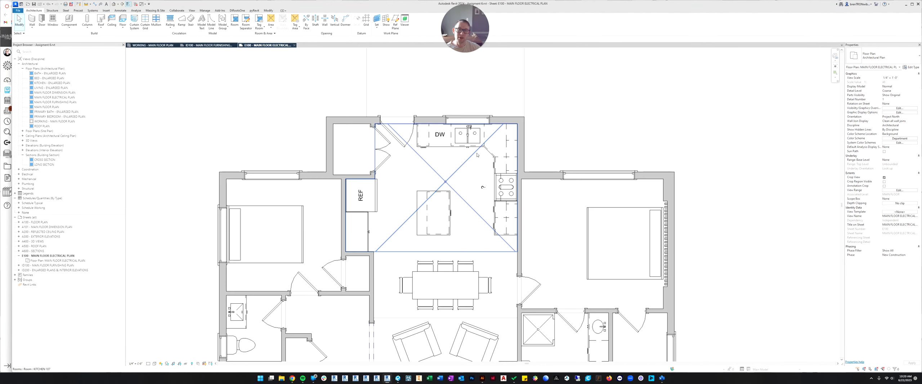
middle_click_drag(469, 193, 458, 203)
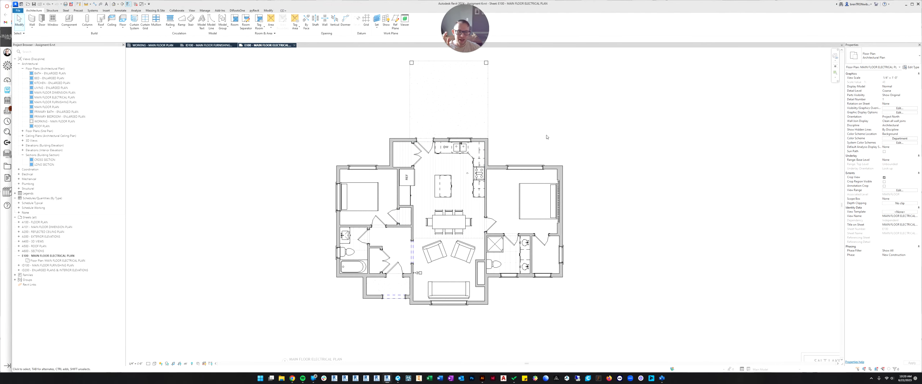
- Override the electrical plan view's graphics to hide the foreground and background surface patterns of the Floors category, and apply it
key("v")
key("v")
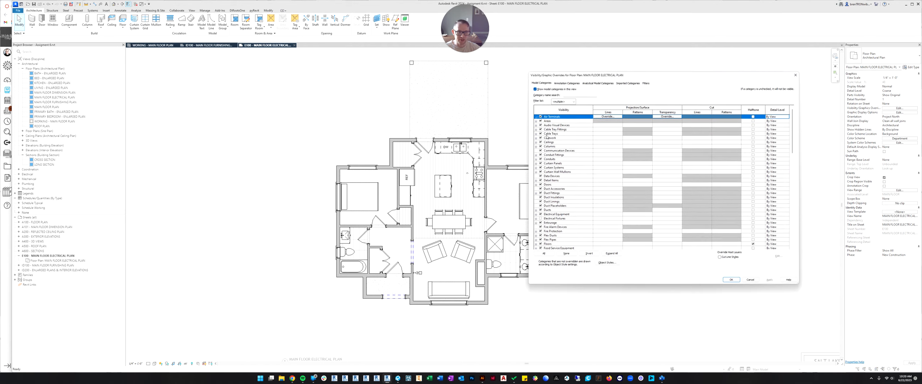
left_click_drag(636, 76, 663, 83)
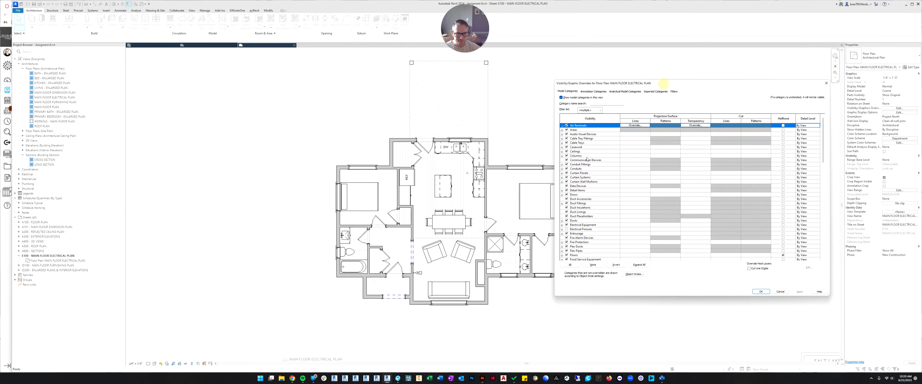
key("f")
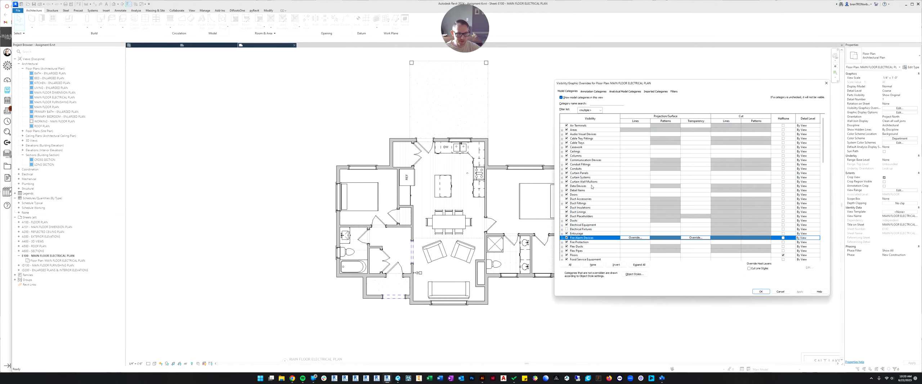
scroll(591, 195, "down", 3)
left_click(590, 220)
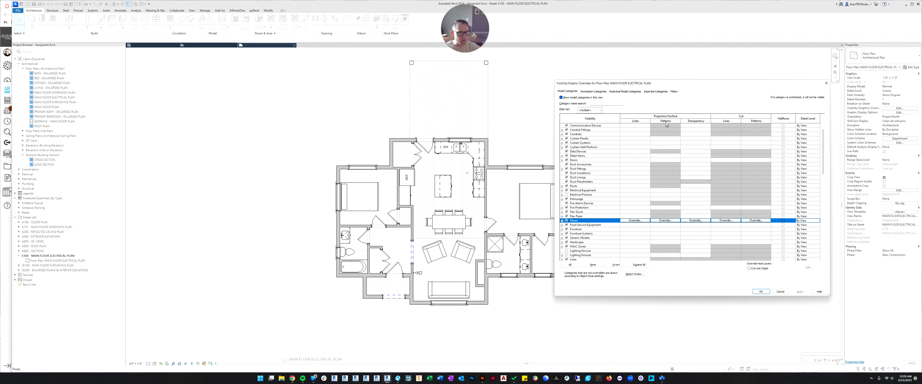
left_click(660, 221)
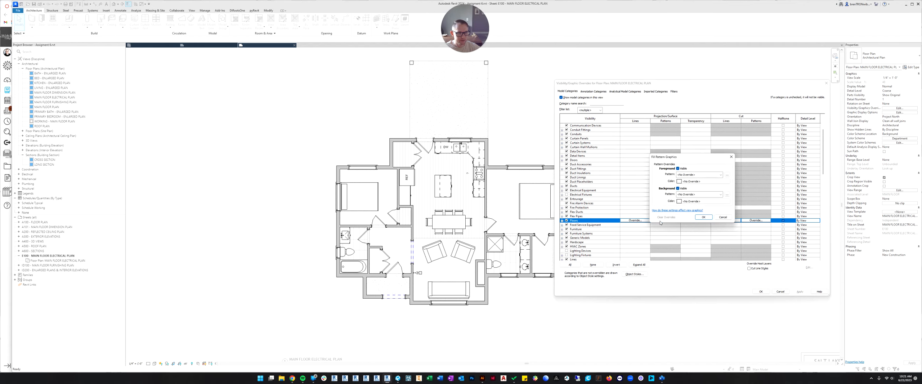
left_click(678, 168)
left_click(678, 188)
left_click(703, 217)
left_click(799, 291)
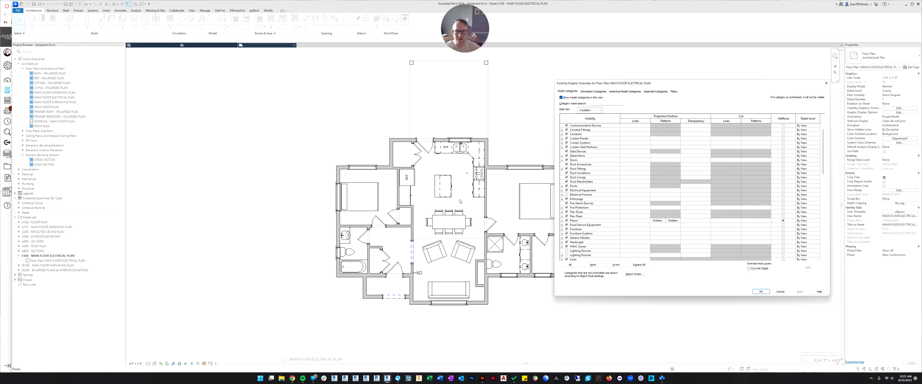
- Set the Casework category to halftone in the view's graphic overrides and apply the change
scroll(590, 169, "up", 3)
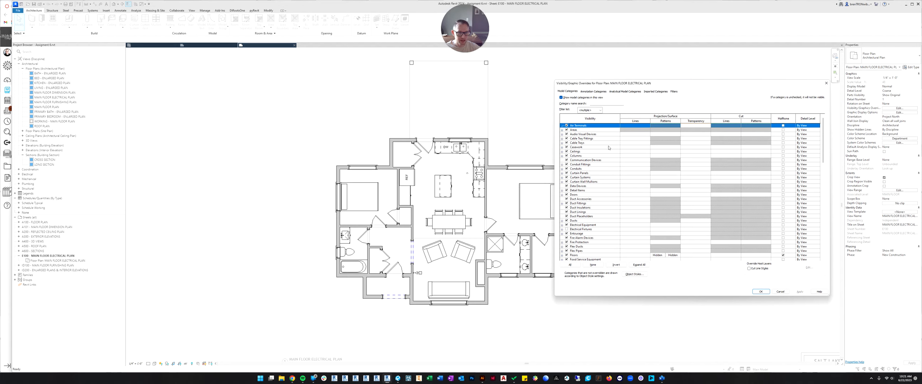
left_click(608, 147)
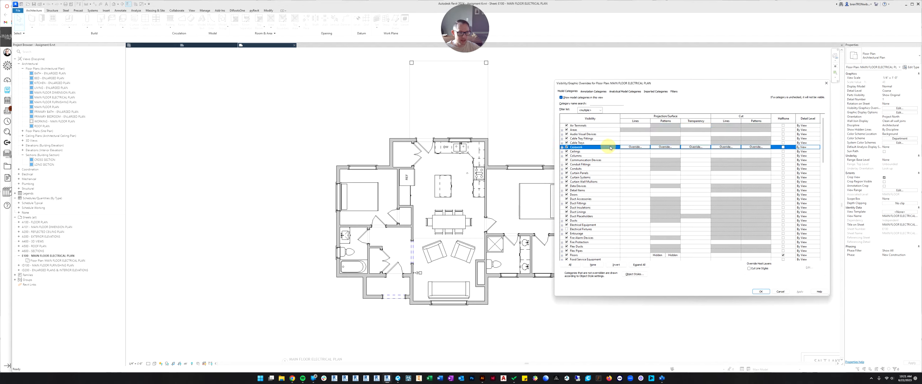
left_click(784, 147)
left_click(800, 291)
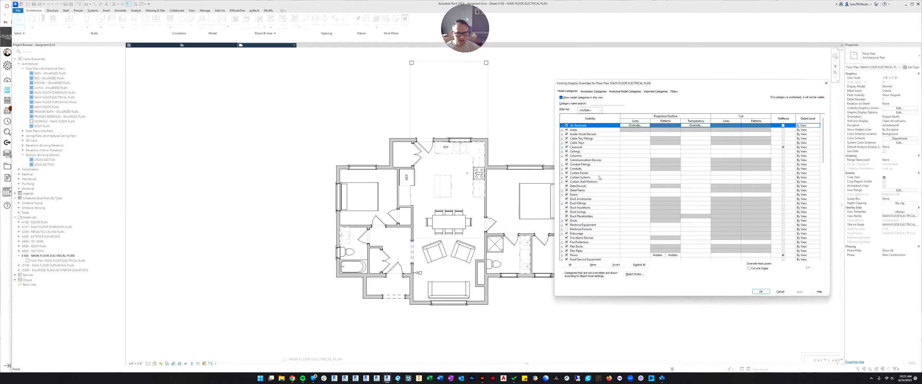
- Set the Furniture category to halftone in the view's graphic overrides and apply the change
key("f")
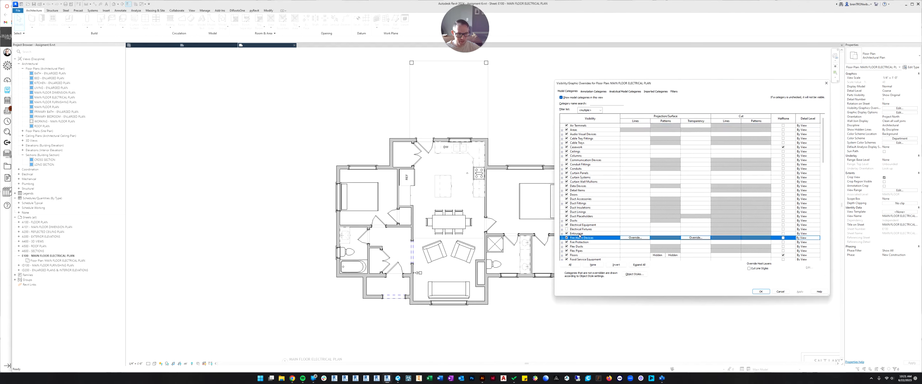
scroll(579, 236, "down", 1)
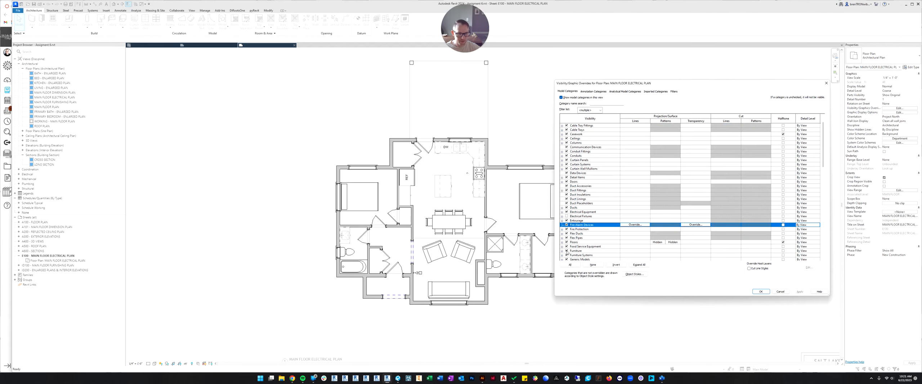
left_click(573, 251)
left_click(783, 251)
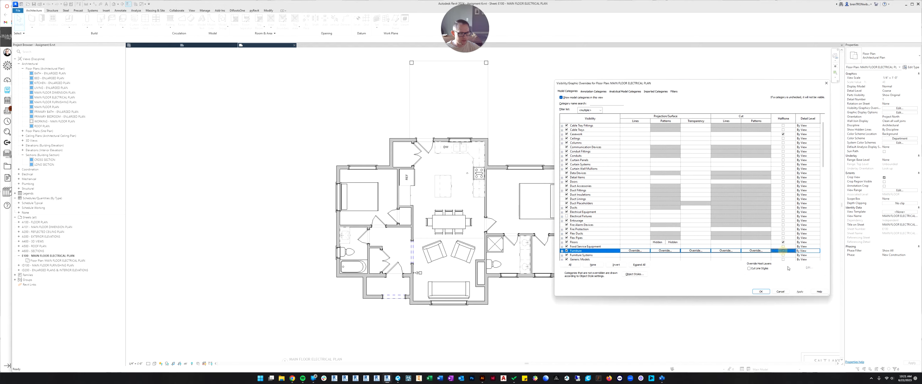
left_click(800, 291)
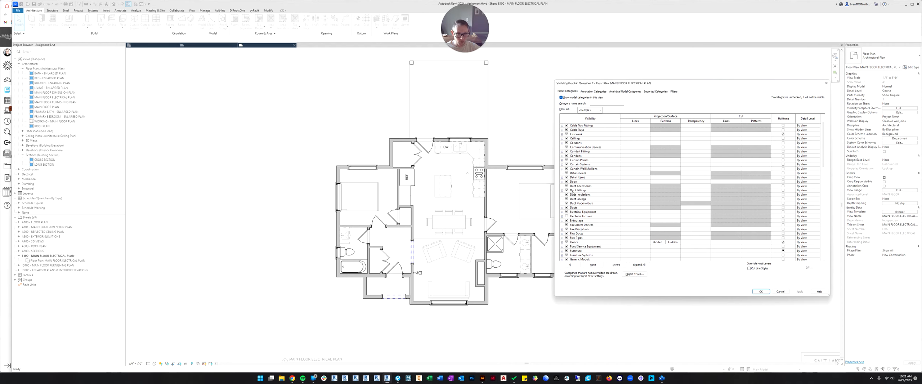
- Set the Doors category to halftone in the view's graphic overrides and apply the change
left_click(596, 182)
left_click(782, 181)
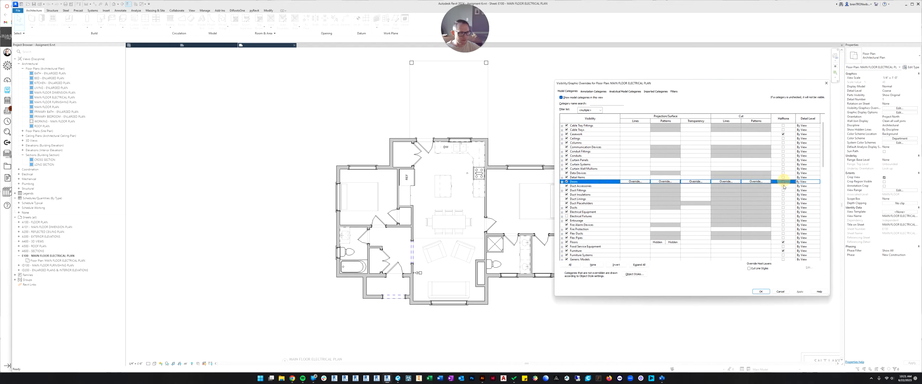
left_click(799, 291)
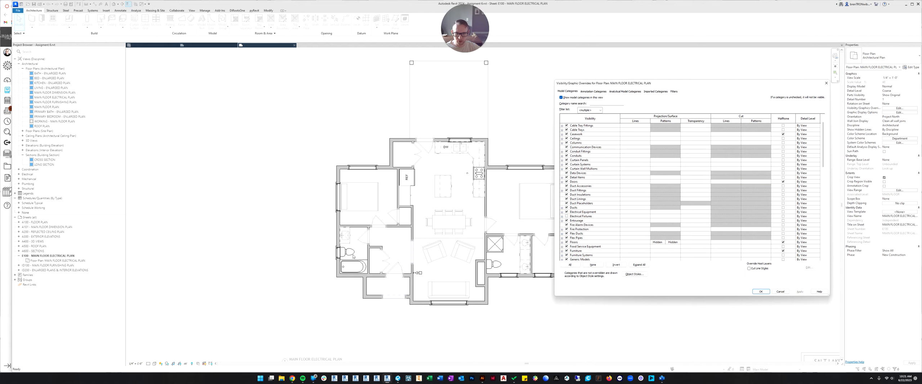
- Set the Plumbing Fixtures category to halftone, apply it, and close the view's graphic overrides
left_click(592, 169)
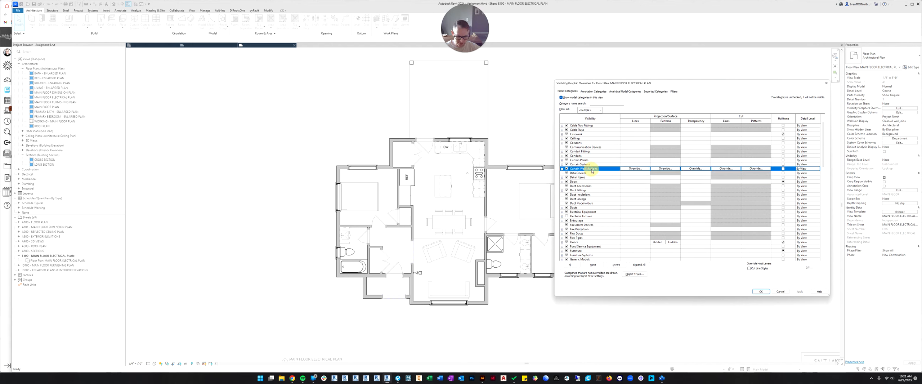
key("p")
scroll(586, 191, "down", 4)
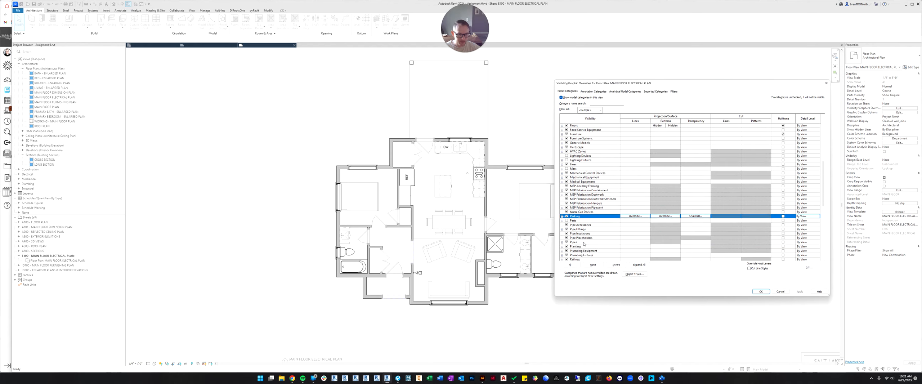
left_click(578, 242)
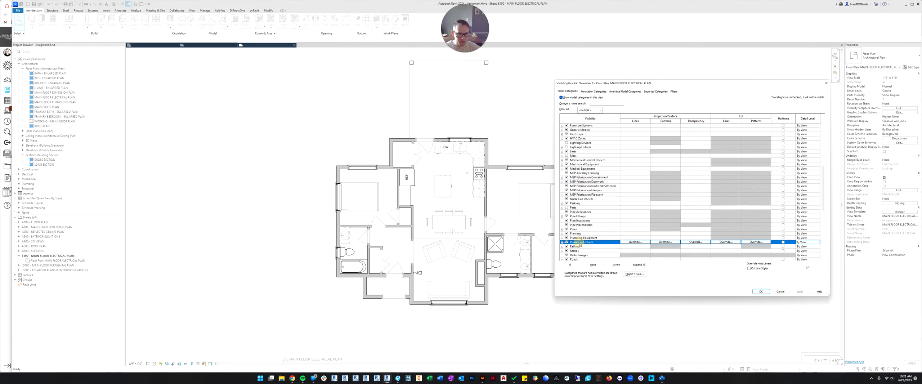
left_click(782, 242)
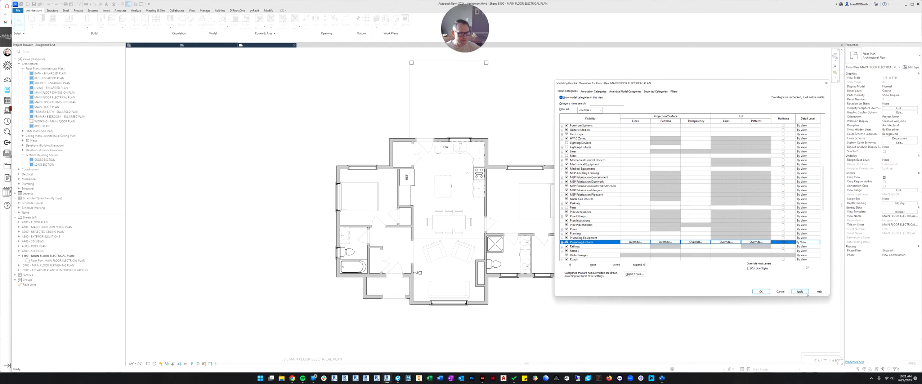
left_click(801, 292)
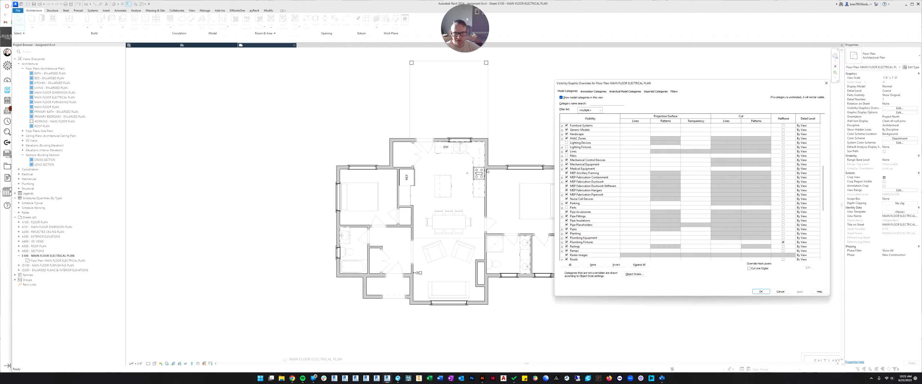
left_click(761, 291)
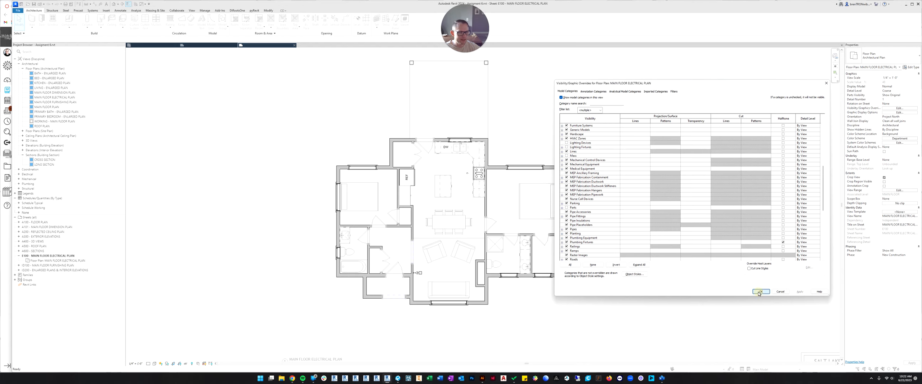
- Select the refrigerator beside the kitchen and check which category it belongs to
scroll(492, 189, "up", 2)
scroll(492, 189, "up", 5)
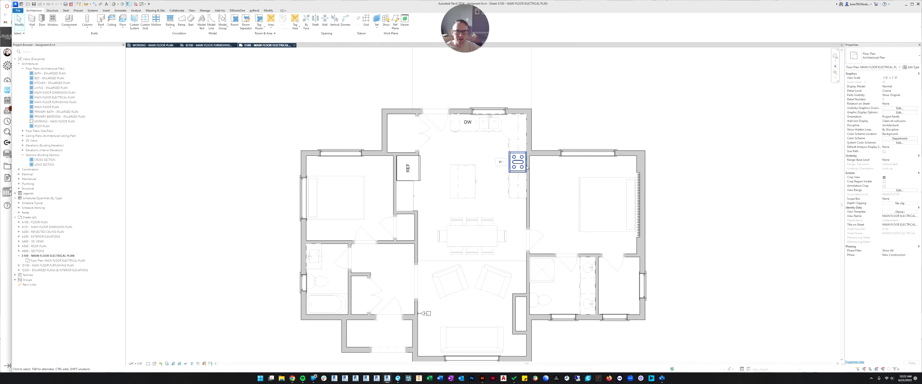
scroll(416, 182, "up", 1)
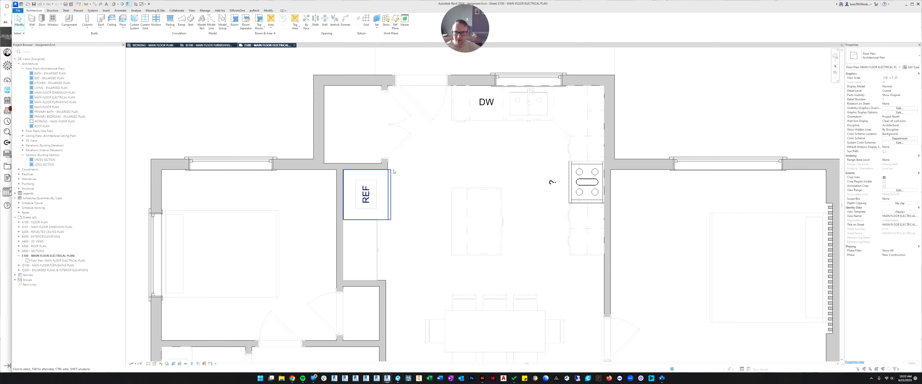
left_click(391, 187)
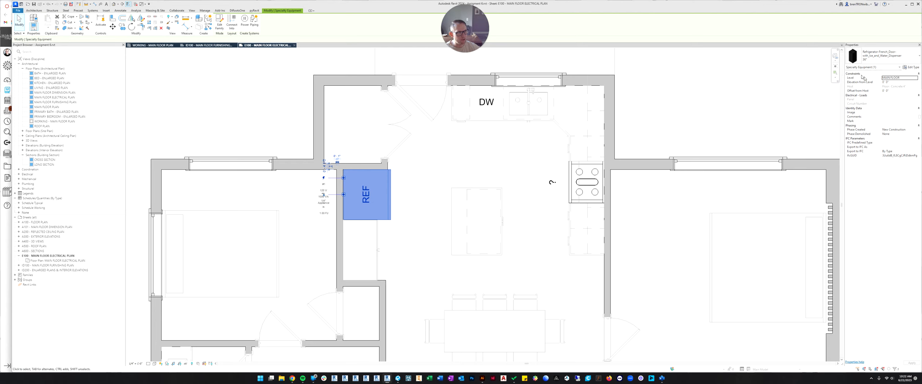
- Select the kitchen range to check which category it belongs to, and deselect it
left_click(510, 149)
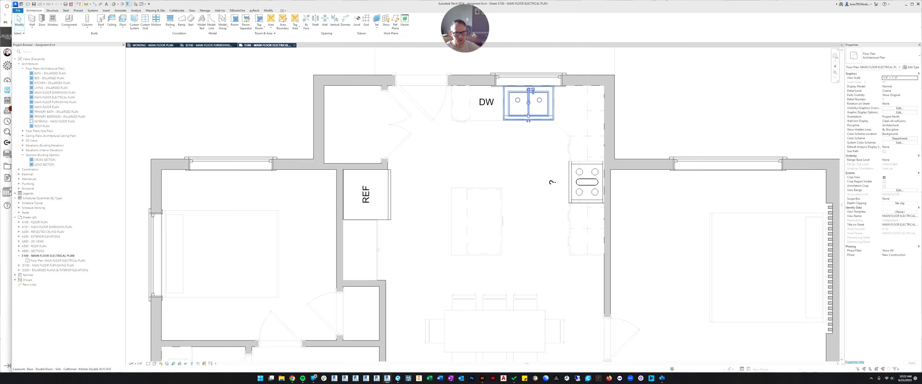
left_click(585, 182)
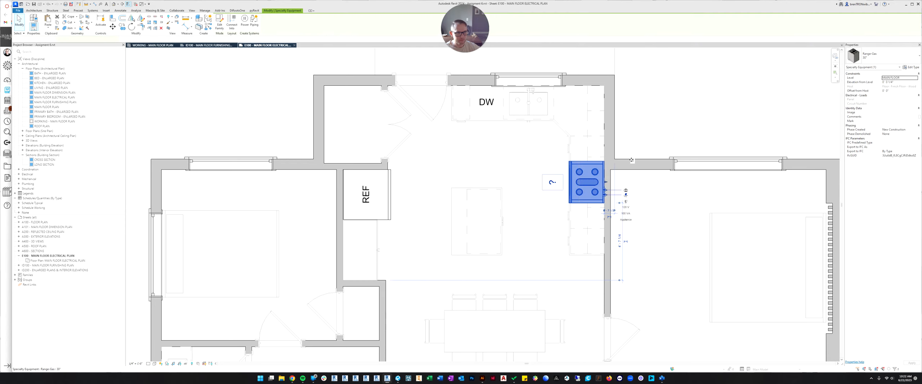
left_click(679, 113)
- Set the Specialty Equipment category to halftone in the electrical plan's graphic overrides and confirm the overrides
scroll(605, 155, "down", 3)
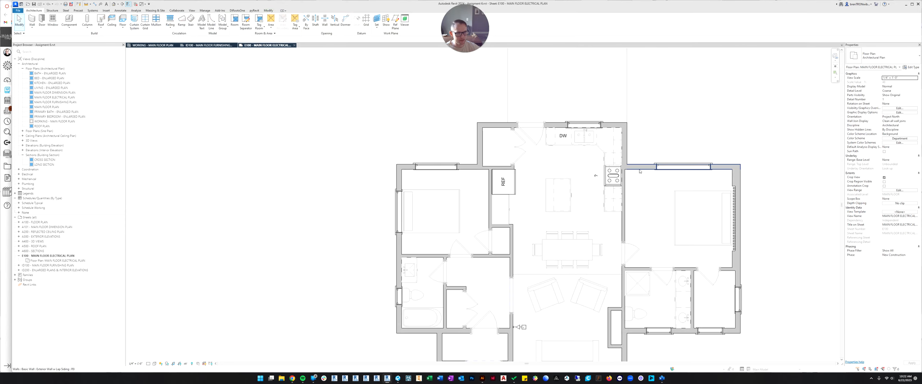
scroll(460, 171, "up", 3)
middle_click_drag(533, 256, 507, 227)
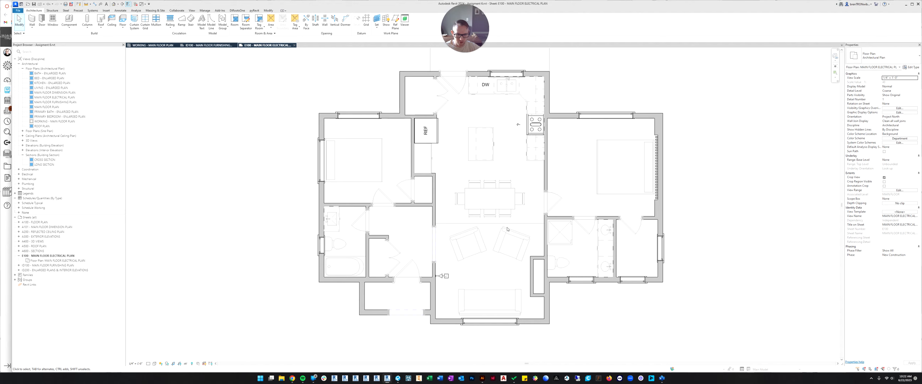
key("v")
key("g")
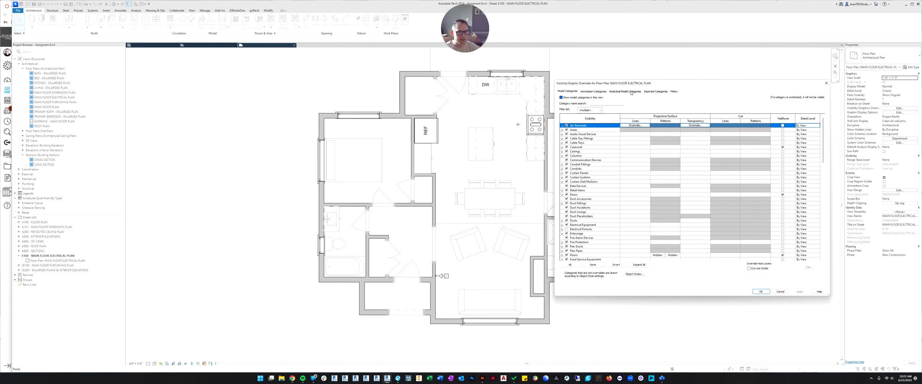
left_click(597, 181)
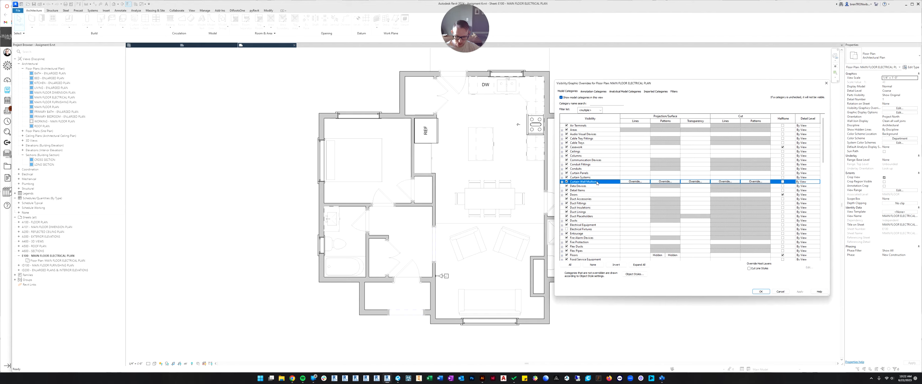
key("s")
scroll(586, 223, "down", 3)
scroll(586, 222, "down", 1)
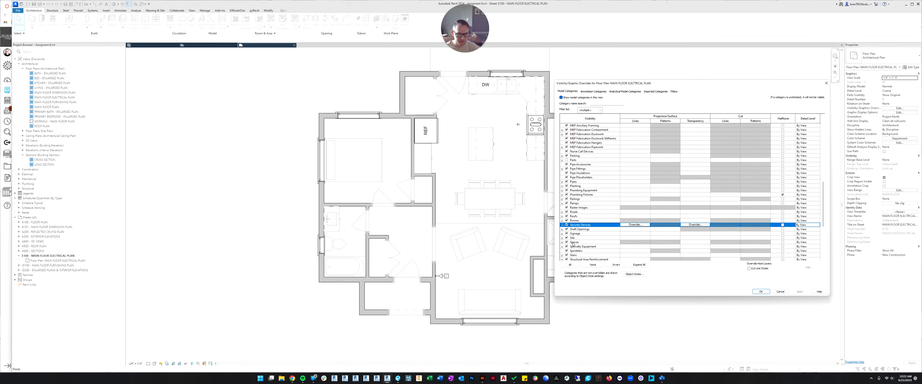
scroll(574, 245, "down", 1)
left_click(581, 242)
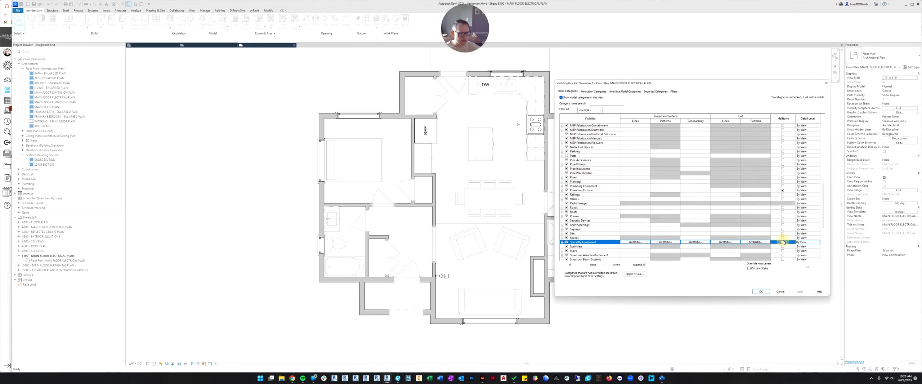
left_click(760, 291)
scroll(530, 131, "down", 2)
middle_click_drag(529, 142, 508, 185)
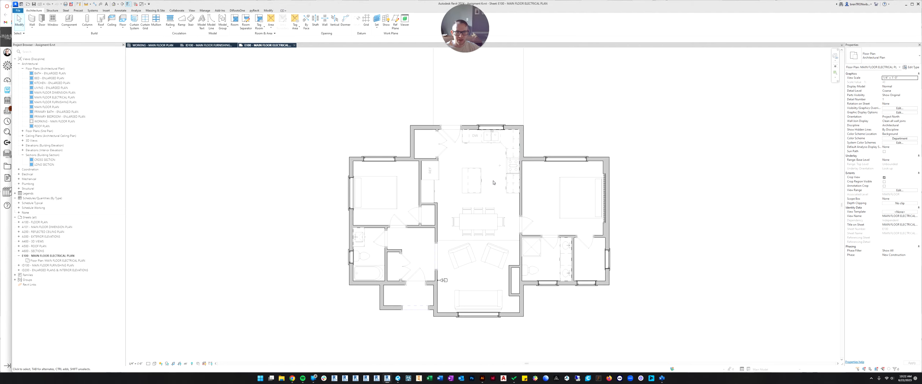
scroll(494, 183, "up", 1)
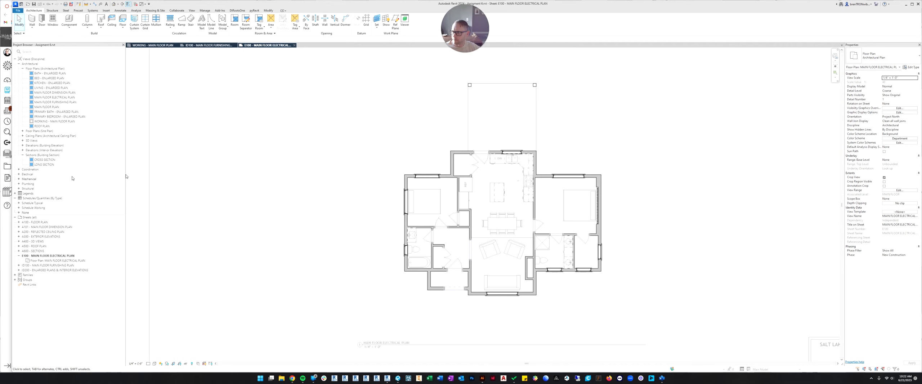
middle_click_drag(607, 168, 531, 148)
scroll(583, 162, "down", 1)
scroll(535, 160, "up", 1)
scroll(527, 144, "up", 1)
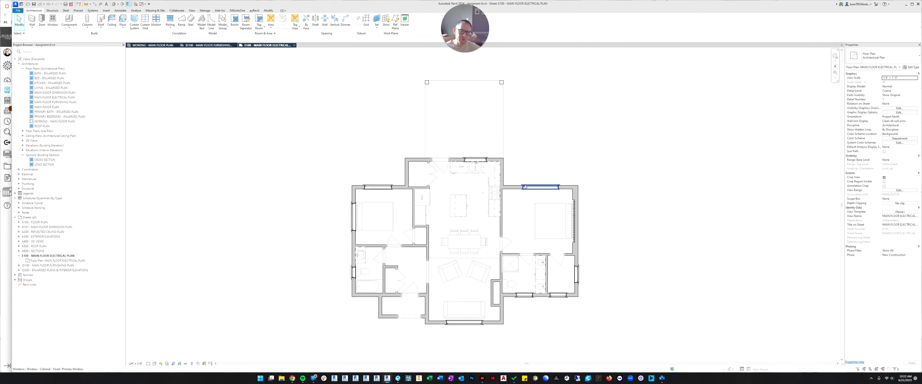
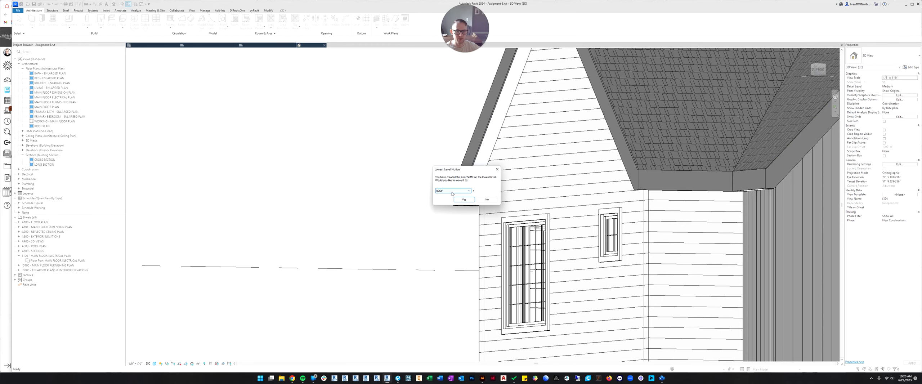
- Keep the new roof soffit on its current level, leave its boundary sketch, and inspect the existing soffit at the gable overhang
left_click(486, 199)
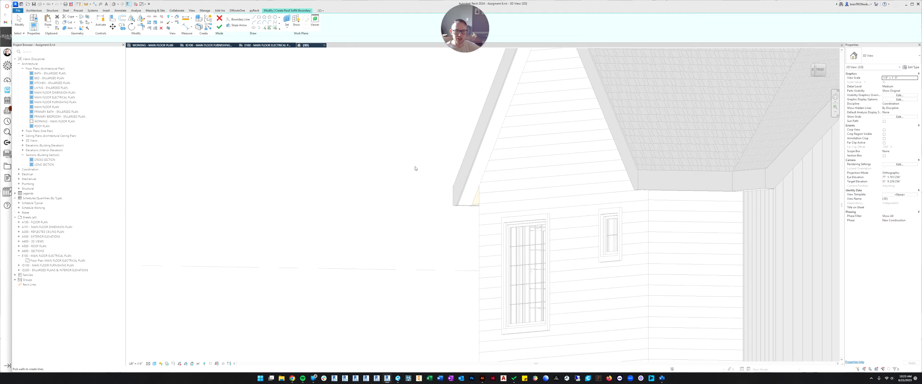
left_click(219, 27)
scroll(375, 118, "up", 3)
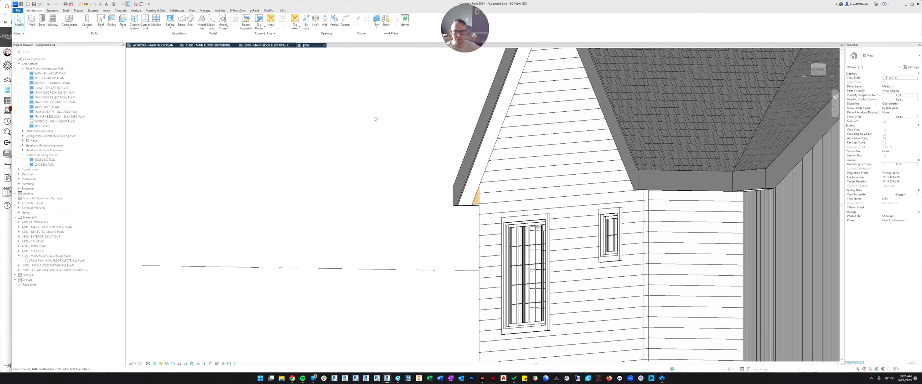
scroll(452, 157, "down", 5)
middle_click_drag(452, 156, 487, 134, "shift")
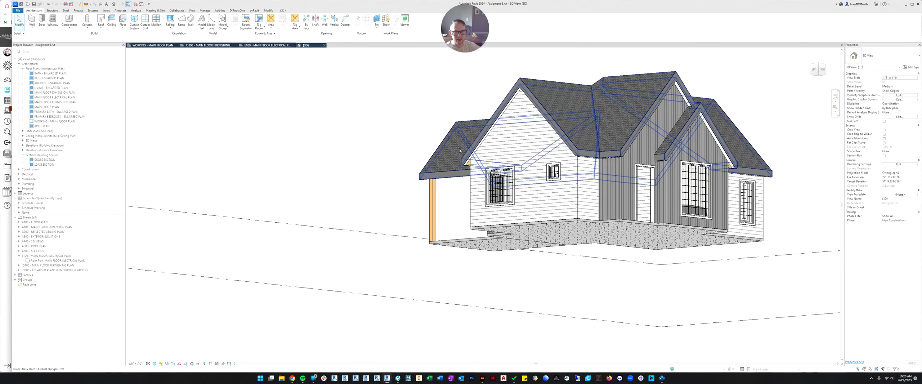
scroll(500, 125, "up", 5)
scroll(499, 124, "up", 5)
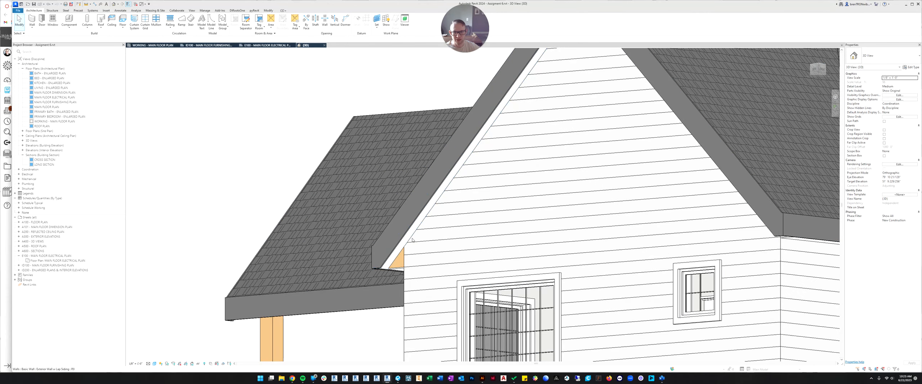
left_click(401, 251)
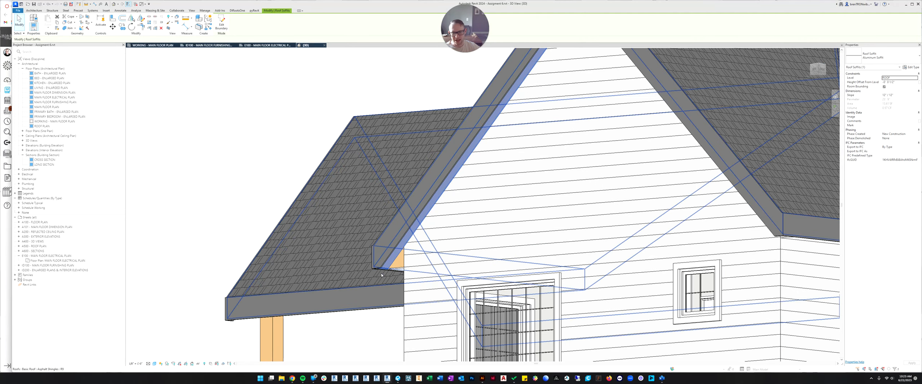
scroll(383, 268, "up", 2)
scroll(382, 268, "down", 5)
left_click(341, 152)
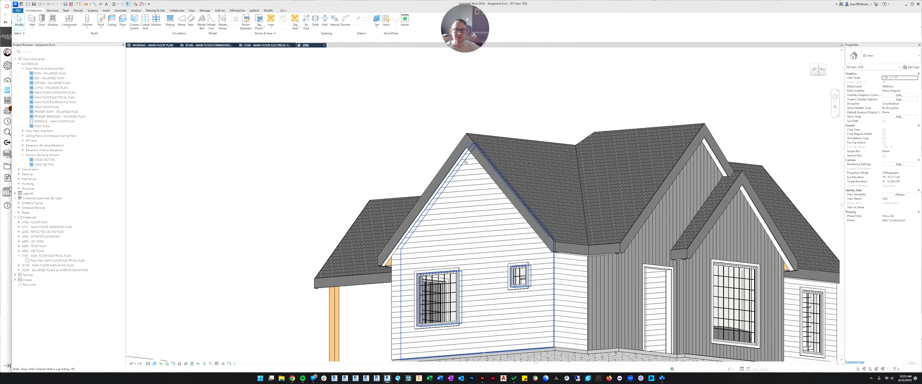
middle_click_drag(466, 161, 509, 247, "shift")
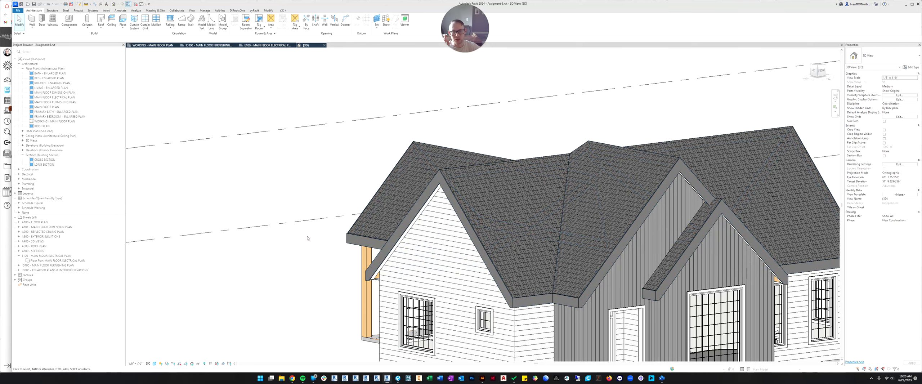
- Select the sloped aluminum soffit at the gable eave and examine it from below and from above
scroll(396, 286, "up", 4)
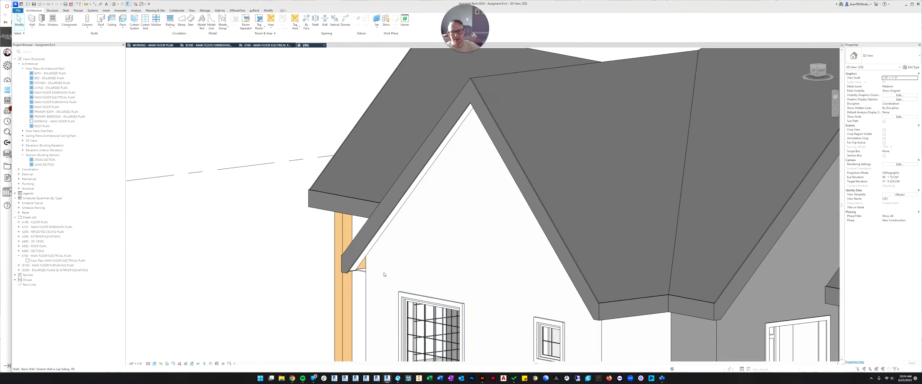
left_click(357, 266)
scroll(357, 266, "down", 5)
middle_click_drag(358, 266, 486, 136, "shift")
scroll(450, 217, "up", 3)
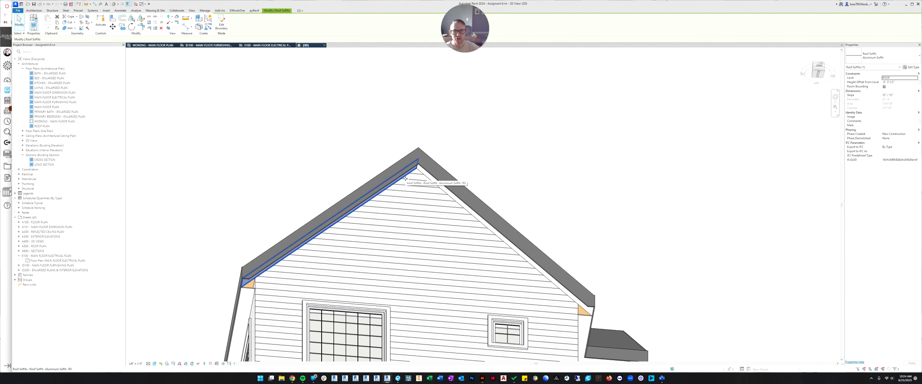
middle_click_drag(494, 148, 523, 304, "shift")
middle_click_drag(515, 157, 513, 202, "shift")
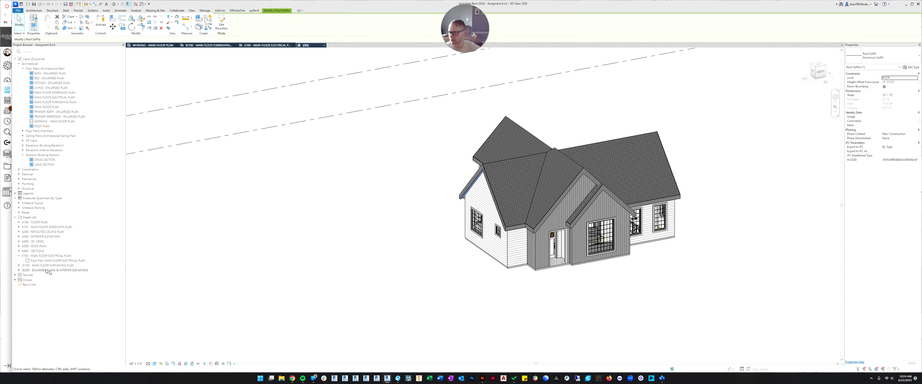
- Open sheet E100 and activate its main floor electrical plan viewport for editing
double_click(47, 255)
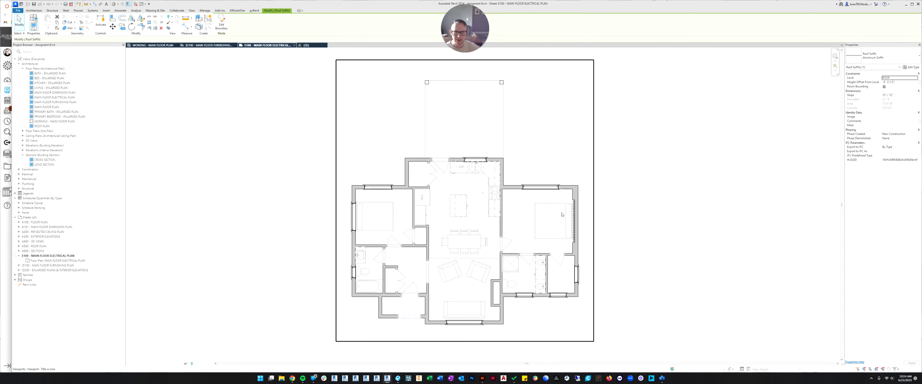
scroll(390, 273, "up", 3)
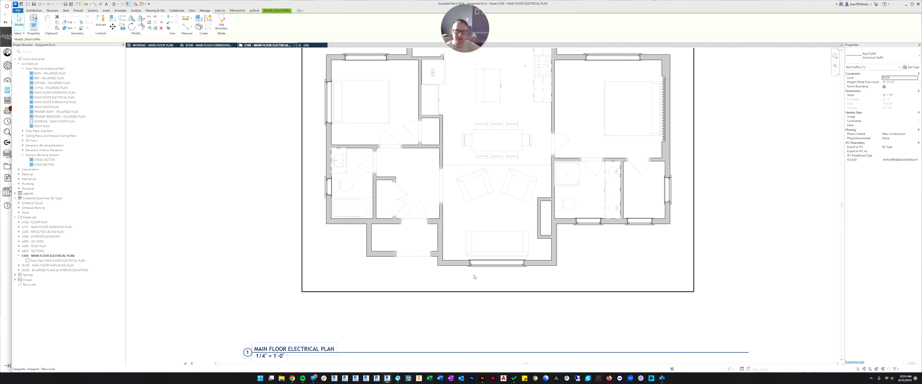
scroll(598, 222, "down", 3)
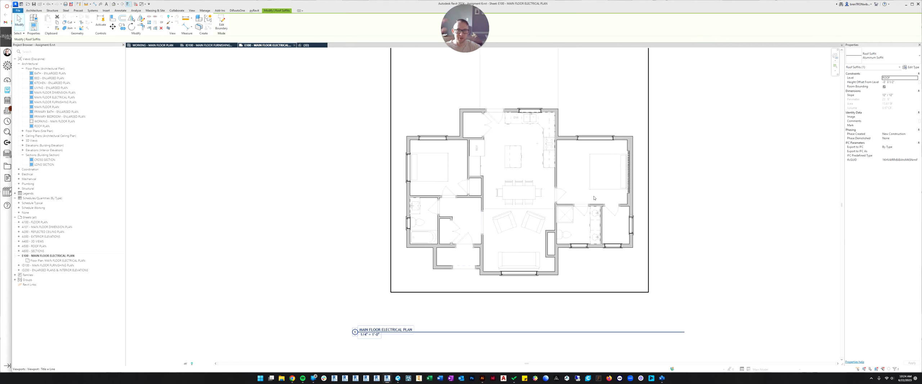
scroll(594, 198, "down", 2)
scroll(551, 203, "up", 4)
middle_click_drag(547, 204, 522, 189)
scroll(523, 189, "up", 2)
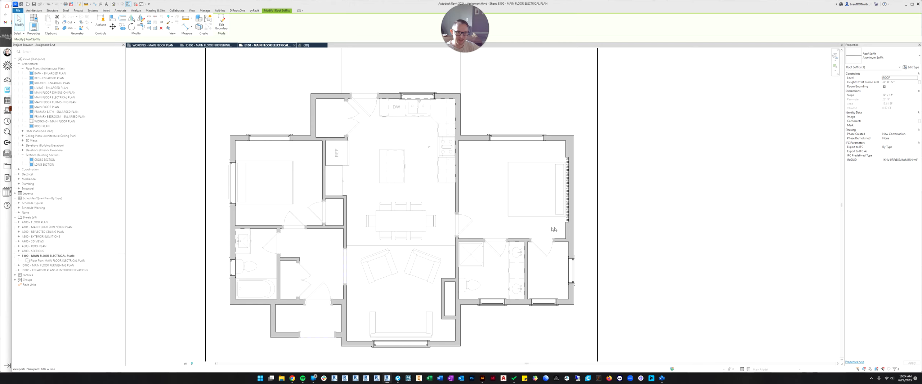
scroll(518, 220, "down", 3)
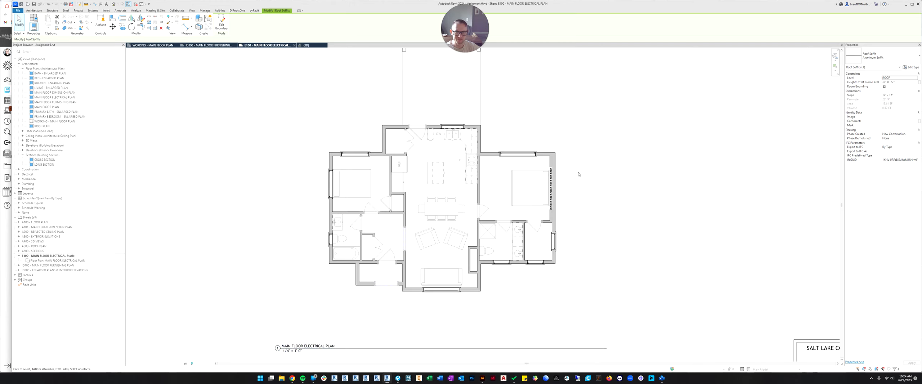
scroll(478, 165, "down", 2)
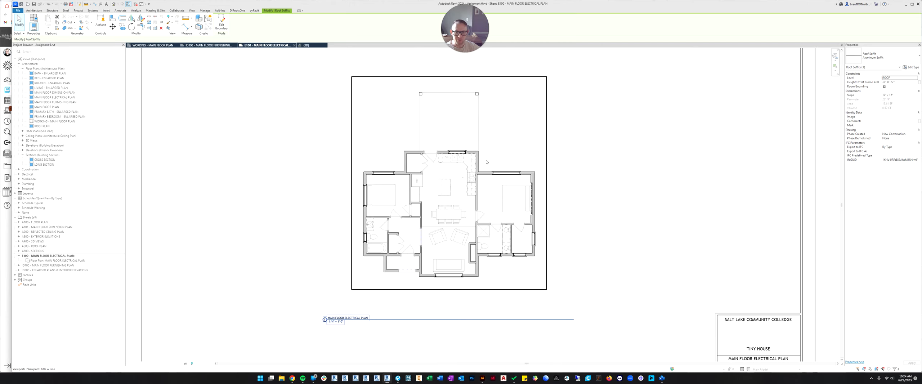
double_click(474, 193)
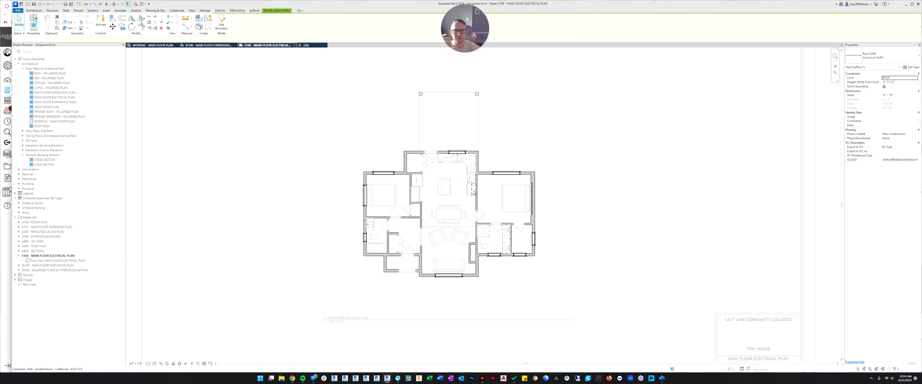
scroll(496, 176, "up", 2)
middle_click_drag(494, 156, 511, 176)
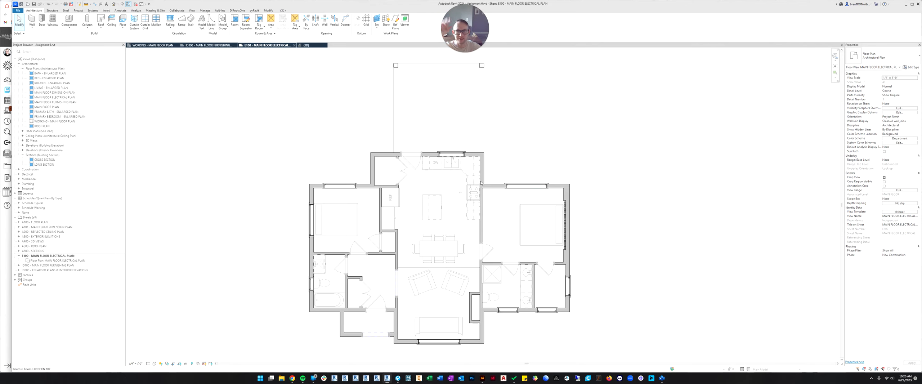
scroll(518, 182, "down", 2)
middle_click_drag(537, 214, 520, 196)
scroll(471, 185, "up", 2)
middle_click_drag(471, 180, 493, 212)
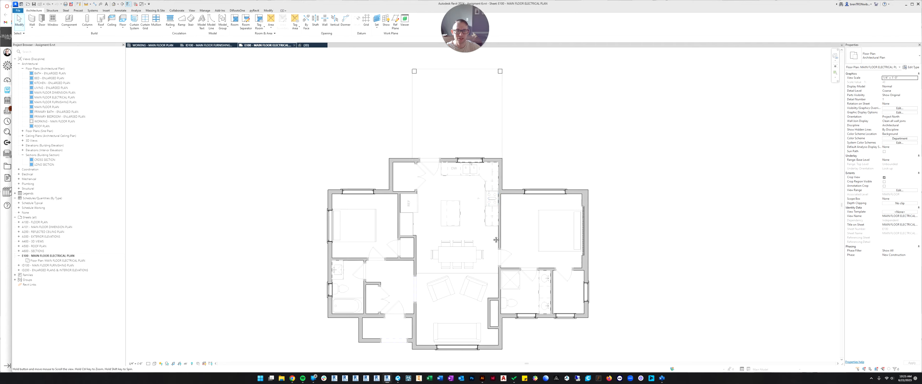
scroll(489, 210, "down", 1)
middle_click_drag(490, 211, 496, 213)
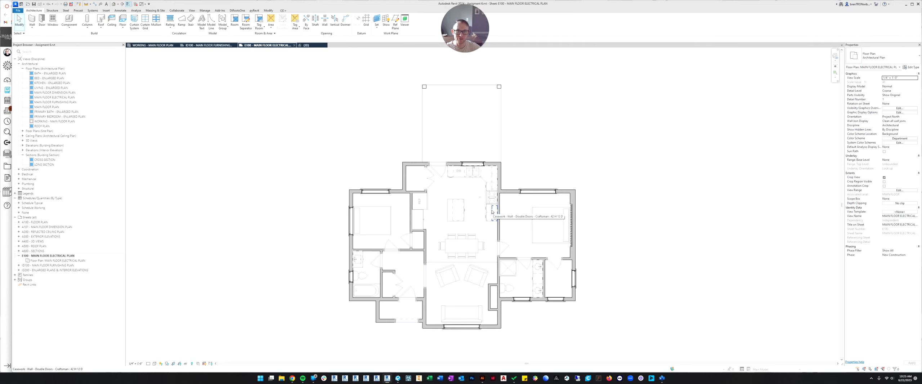
middle_click_drag(490, 213, 495, 206)
scroll(467, 232, "up", 1)
middle_click_drag(487, 238, 515, 239)
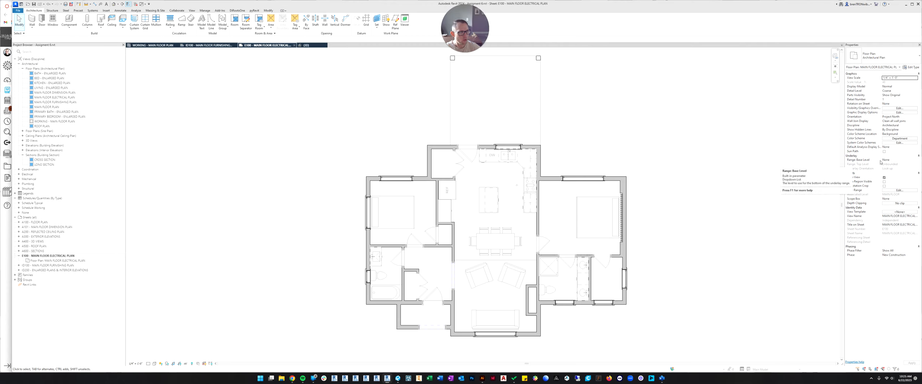
- Set the electrical plan's underlay base level to MAIN FLOOR with the underlay orientation Look up
left_click(916, 161)
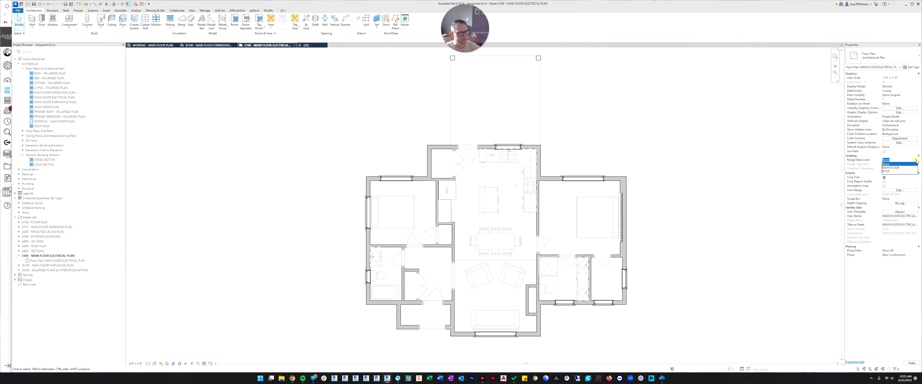
left_click(890, 168)
left_click(893, 168)
left_click(893, 168)
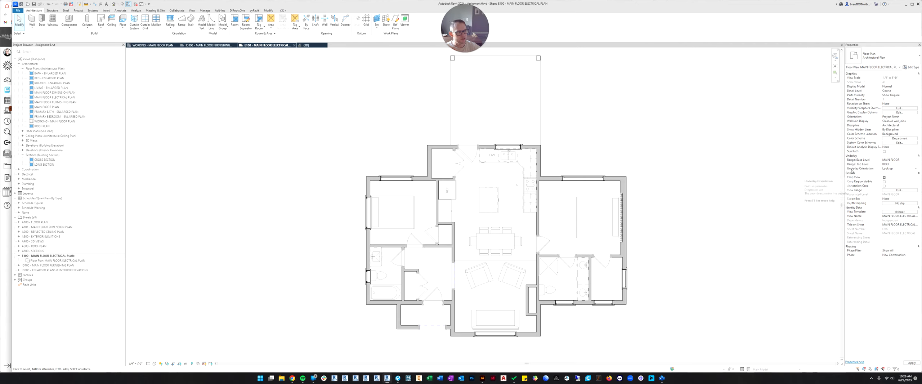
- Switch the electrical plan's underlay orientation to Look down for comparison, and return it to Look up
left_click(915, 168)
left_click(888, 172)
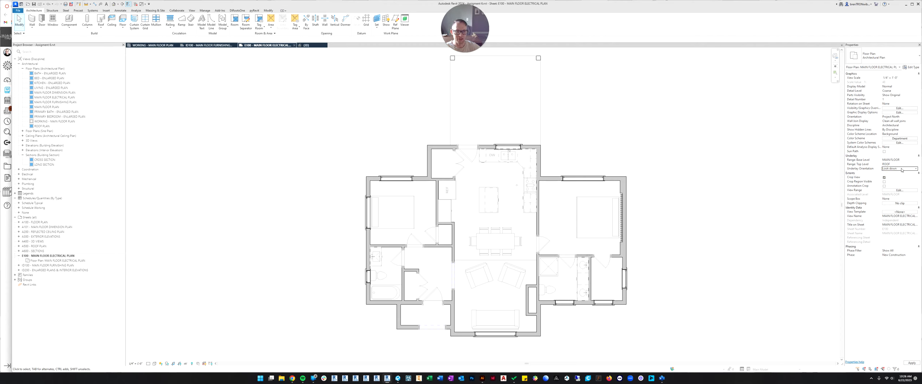
left_click(916, 168)
left_click(892, 176)
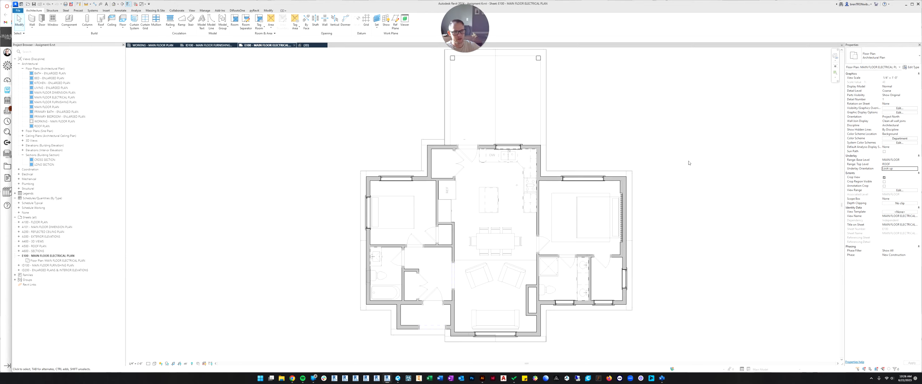
left_click(675, 156)
- Examine the roof overhang and ceiling underlay lines around the porch, exterior walls and rooms of the electrical plan
scroll(551, 107, "down", 3)
scroll(472, 110, "up", 4)
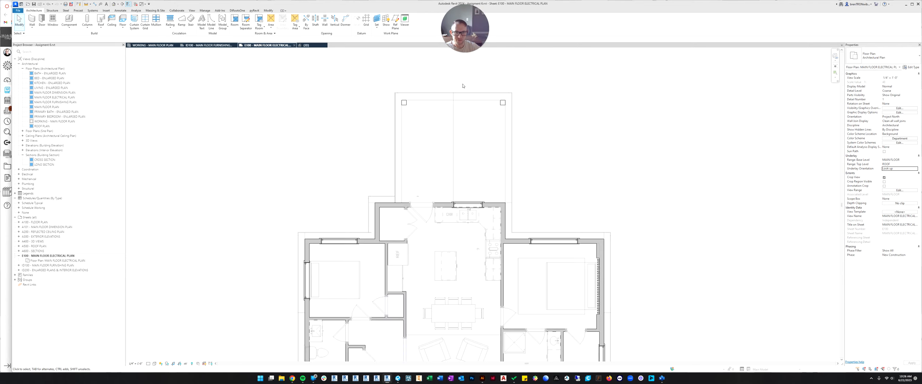
middle_click_drag(344, 182, 379, 111)
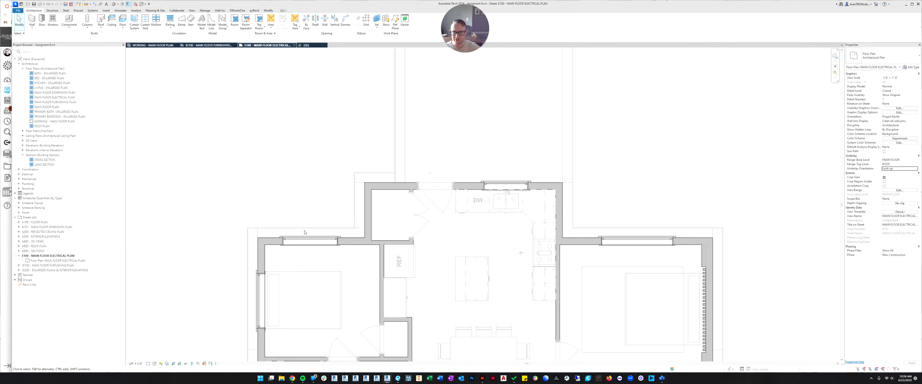
scroll(288, 230, "up", 5)
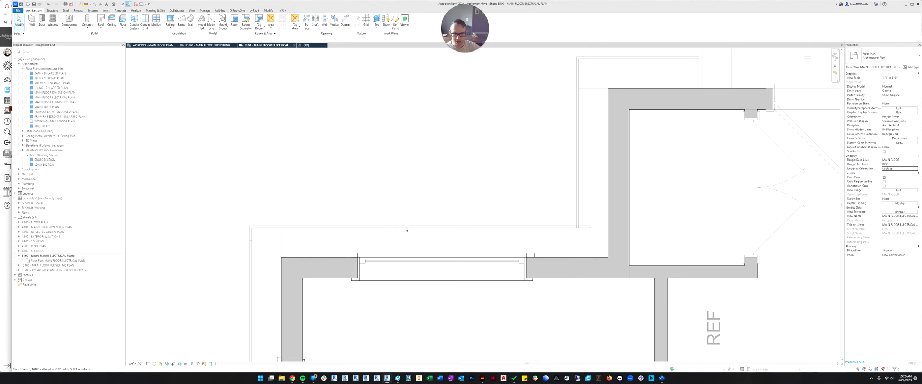
scroll(571, 230, "down", 6)
middle_click_drag(569, 228, 319, 151)
scroll(506, 157, "up", 2)
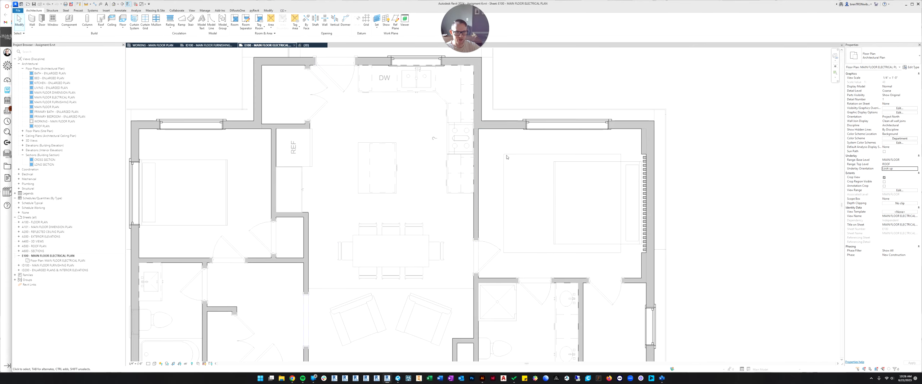
scroll(511, 189, "down", 3)
middle_click_drag(512, 198, 535, 193)
scroll(549, 141, "down", 2)
middle_click_drag(549, 133, 506, 181)
middle_click_drag(509, 132, 503, 125)
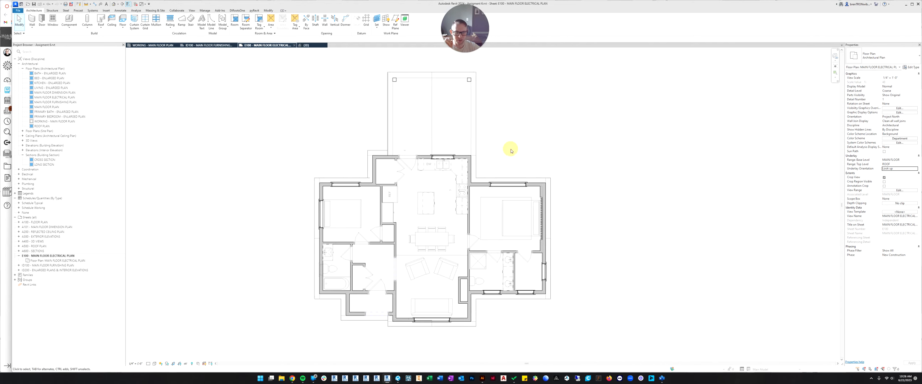
- Hide the Fascias subcategory of Roofs in the electrical plan's visibility/graphic overrides and apply the change
key("v")
key("v")
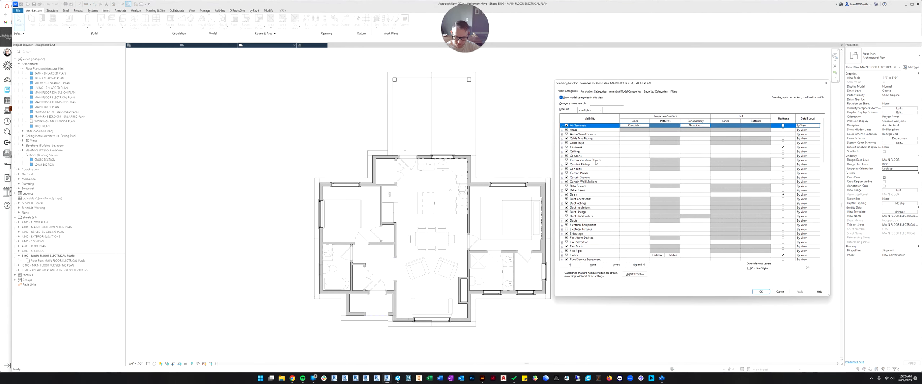
scroll(582, 192, "down", 9)
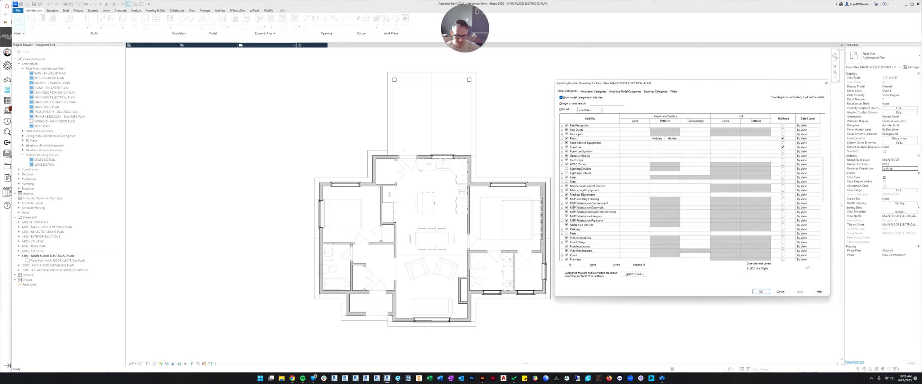
scroll(582, 192, "down", 6)
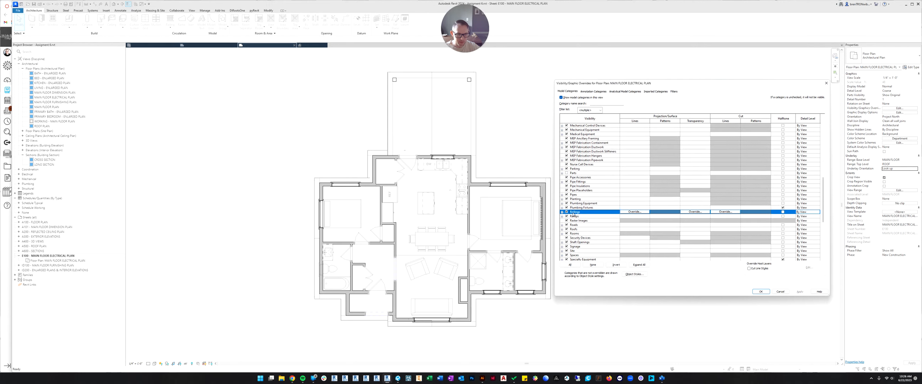
scroll(574, 214, "down", 1)
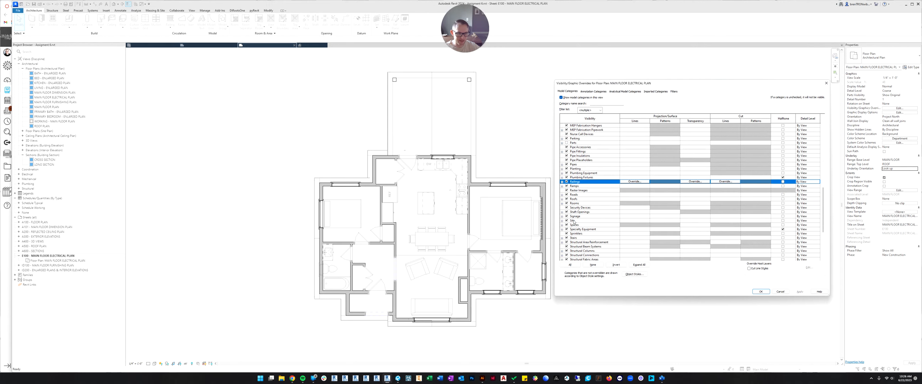
left_click(563, 199)
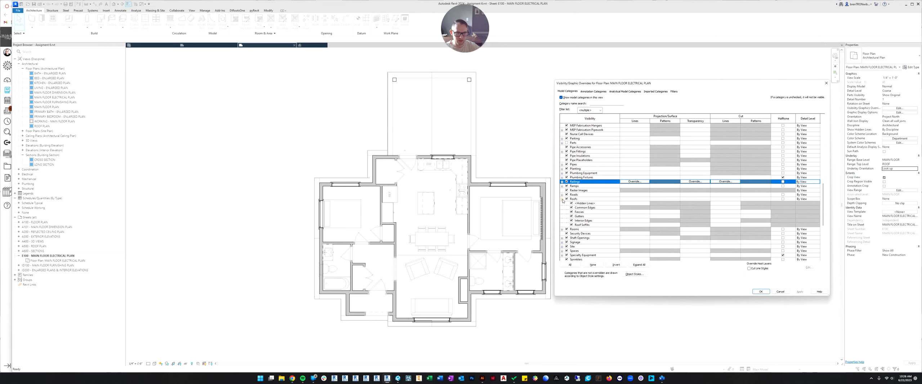
left_click(562, 199)
left_click(562, 199)
left_click(571, 213)
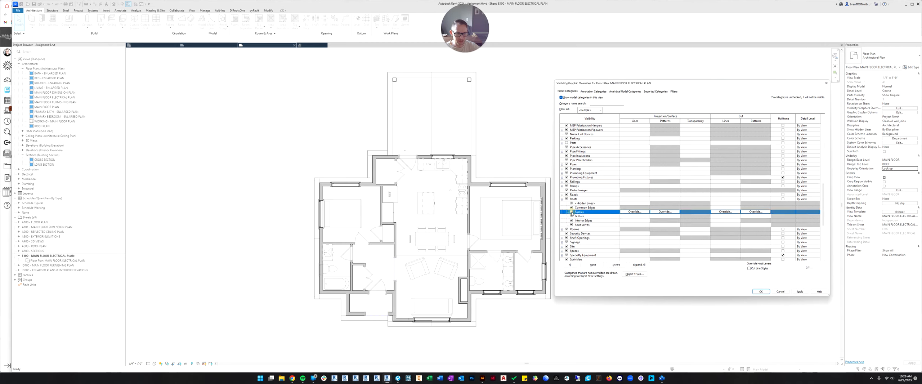
left_click(800, 292)
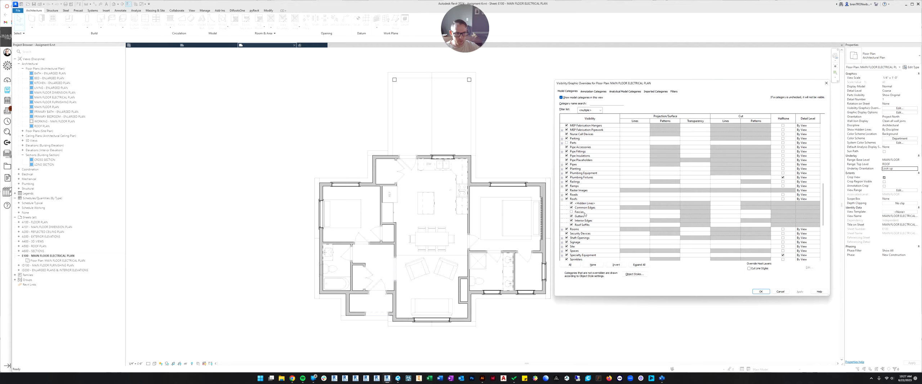
- Override the projection lines of the Roof Soffits subcategory with a dash line pattern and apply it to the view
left_click(600, 225)
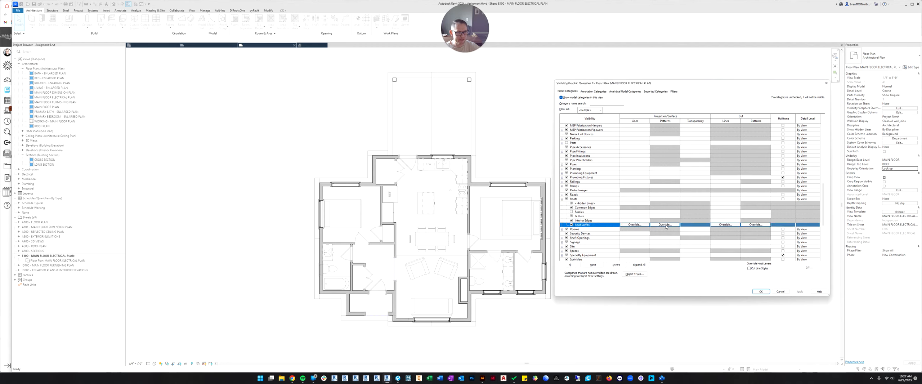
left_click(634, 225)
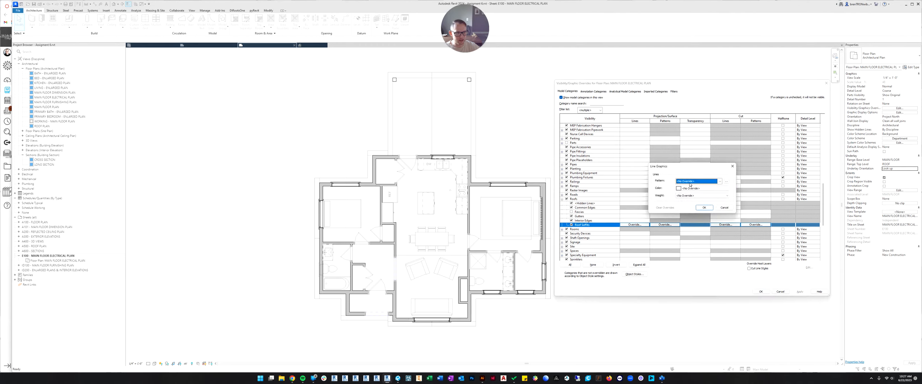
left_click(690, 183)
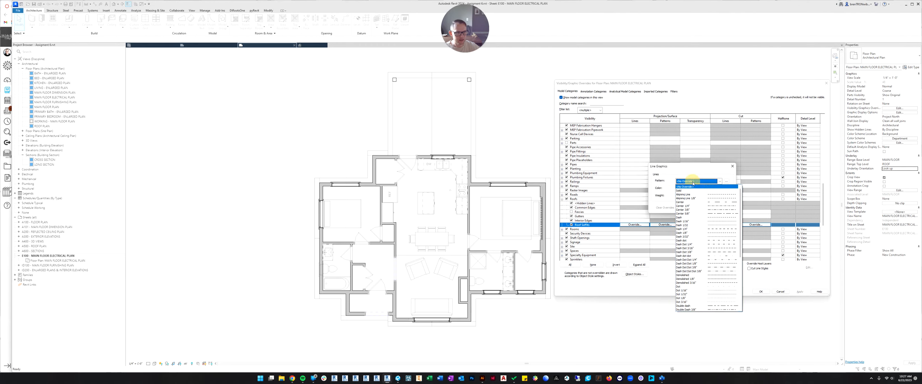
left_click(693, 221)
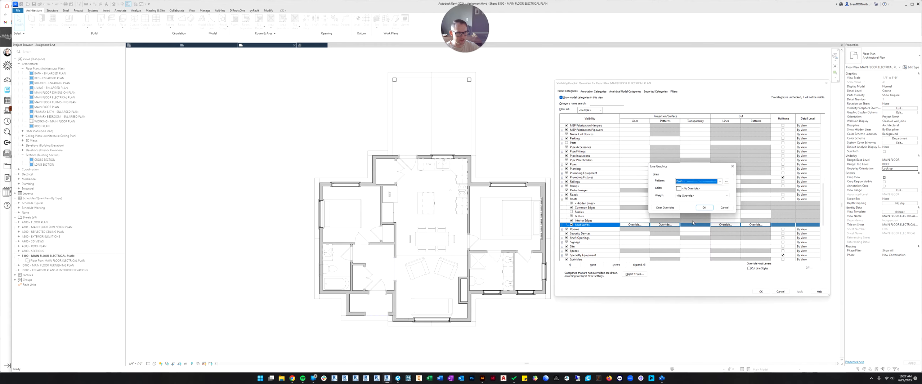
left_click(708, 206)
left_click(800, 291)
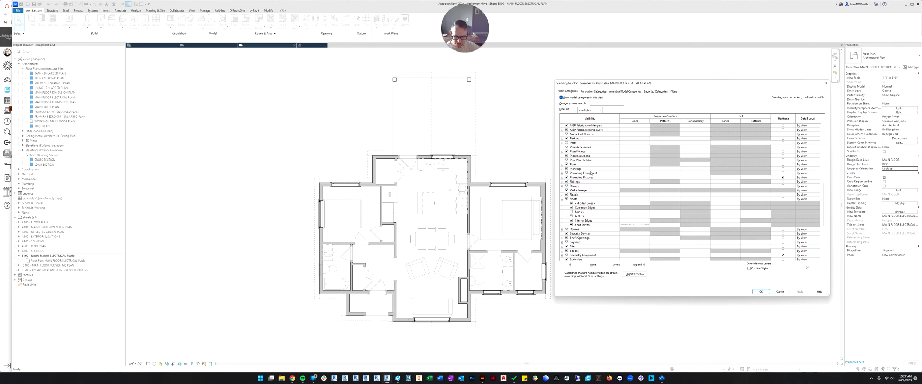
- Override the projection lines of the Ceilings category with a dash line pattern, apply it, and close the visibility overrides
scroll(591, 173, "up", 15)
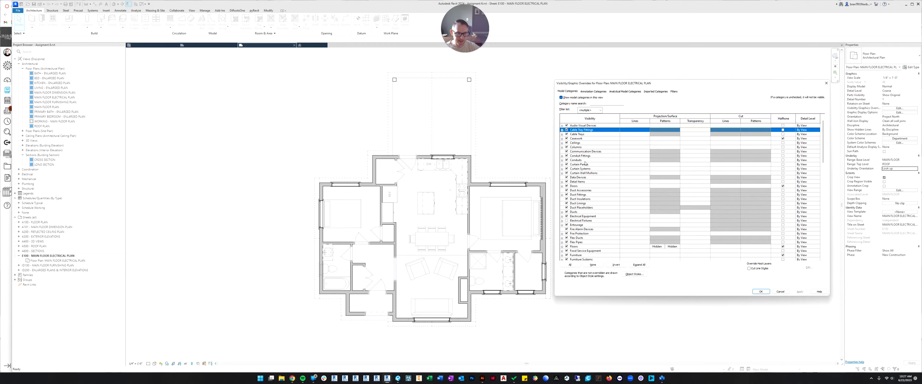
left_click(573, 143)
left_click(633, 142)
left_click(687, 185)
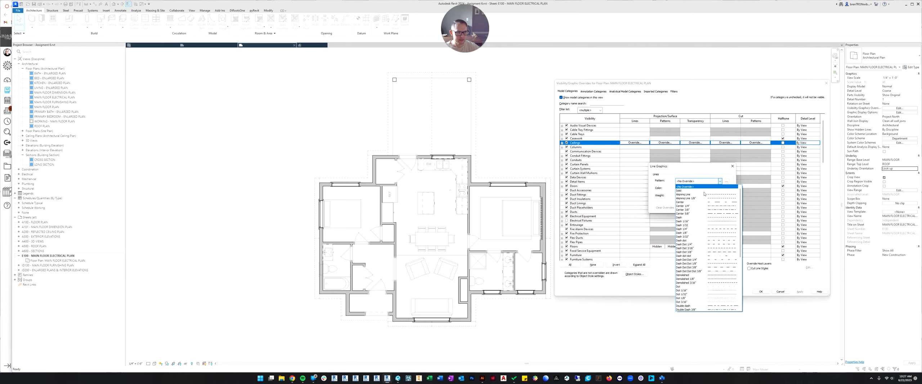
left_click(690, 223)
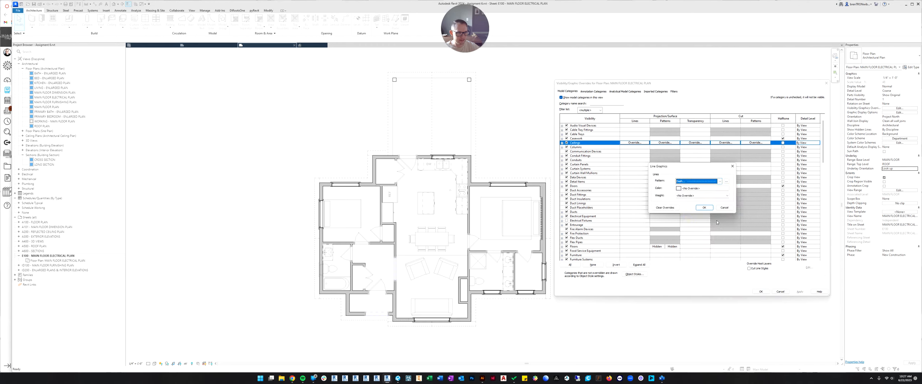
left_click(704, 208)
left_click(795, 293)
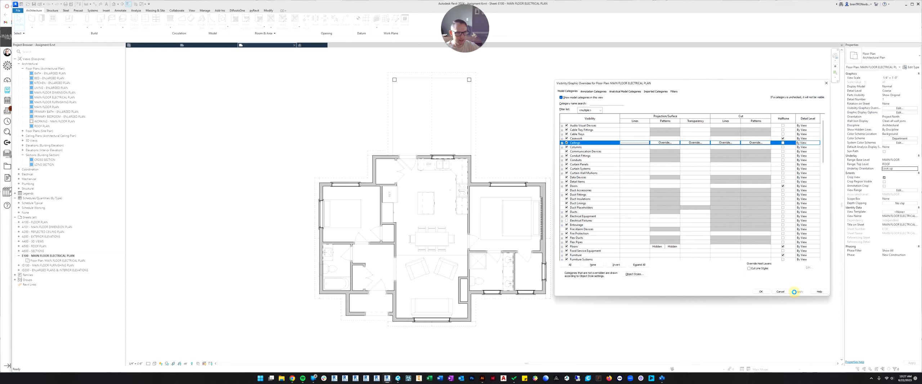
left_click(779, 293)
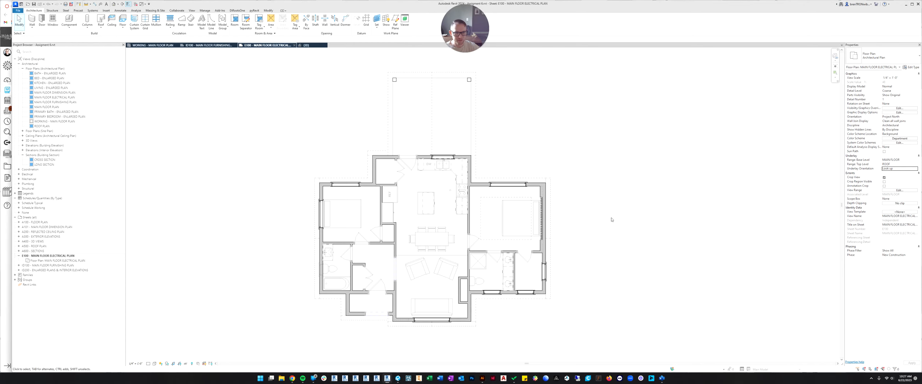
- Examine the roof soffit and ceiling linework across the electrical plan, both close up and within the whole sheet
scroll(512, 196, "up", 3)
scroll(497, 201, "down", 2)
middle_click_drag(492, 206, 516, 199)
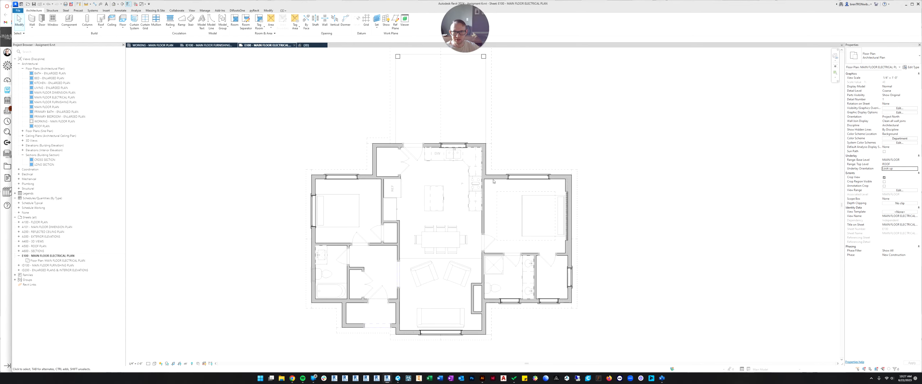
scroll(505, 193, "down", 1)
middle_click_drag(487, 146, 467, 130)
scroll(361, 194, "up", 1)
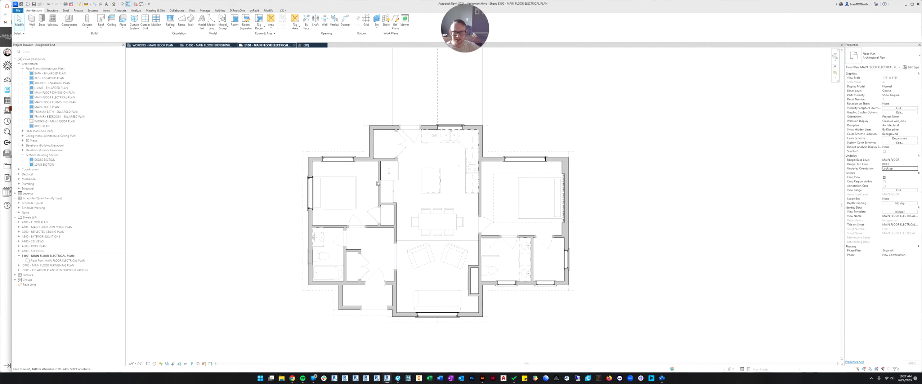
scroll(370, 194, "down", 1)
middle_click_drag(400, 163, 410, 168)
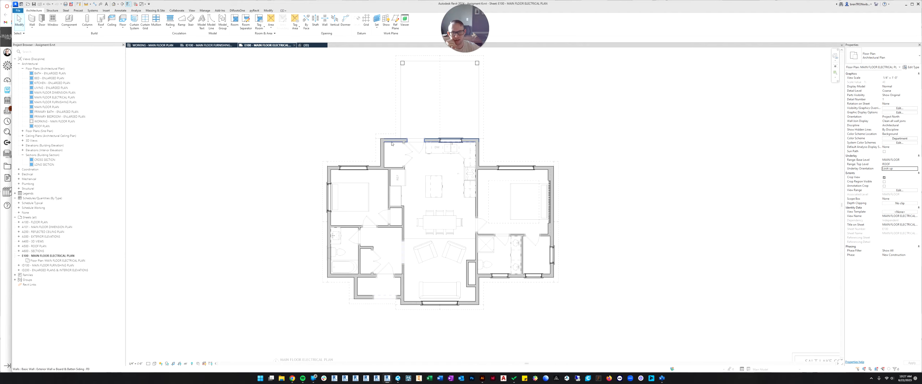
scroll(518, 170, "up", 3)
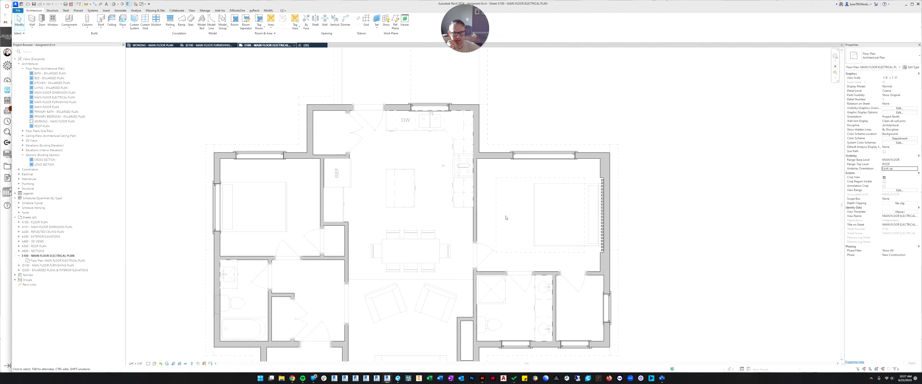
scroll(507, 203, "down", 2)
middle_click_drag(507, 203, 482, 208)
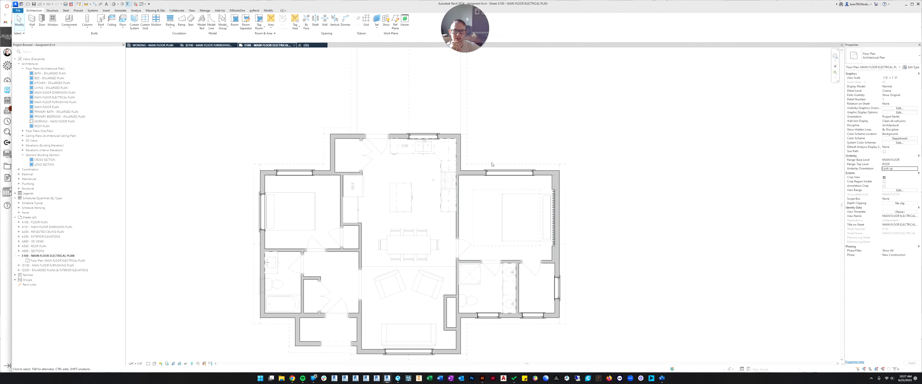
scroll(565, 201, "down", 2)
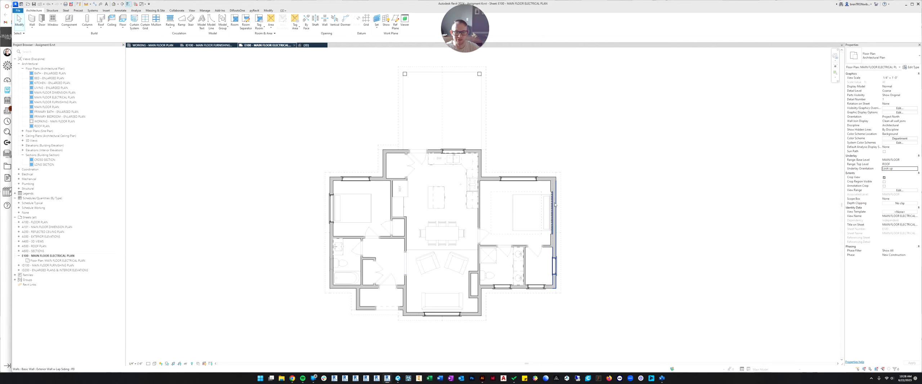
scroll(495, 281, "up", 3)
middle_click_drag(498, 287, 520, 284)
scroll(506, 245, "down", 2)
middle_click_drag(508, 214, 511, 222)
scroll(511, 221, "down", 1)
middle_click_drag(512, 189, 514, 197)
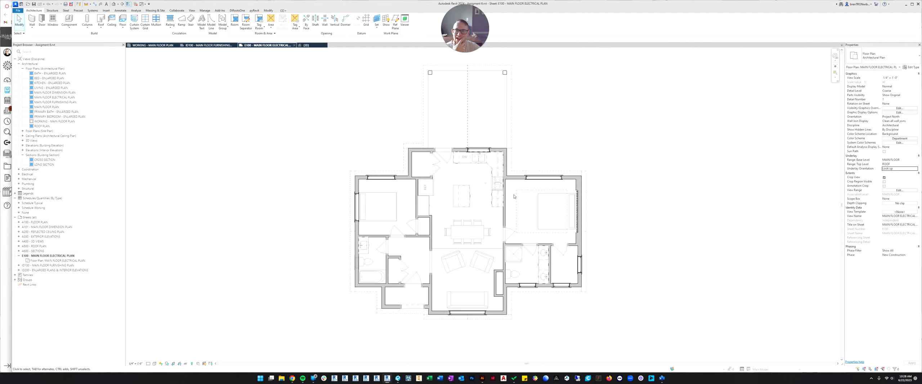
scroll(508, 188, "down", 4)
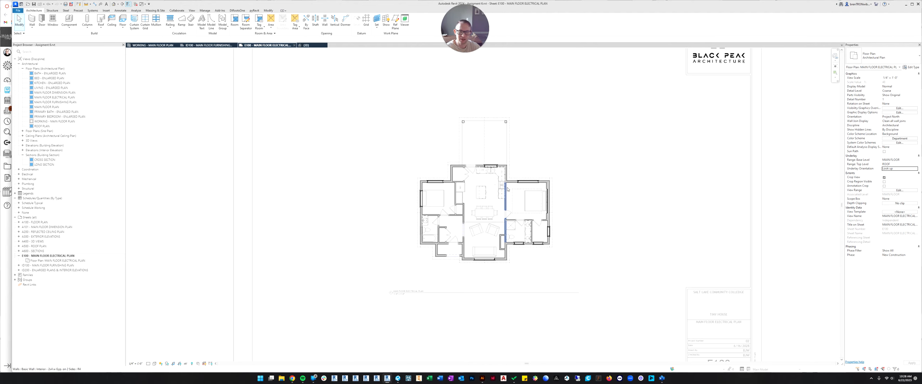